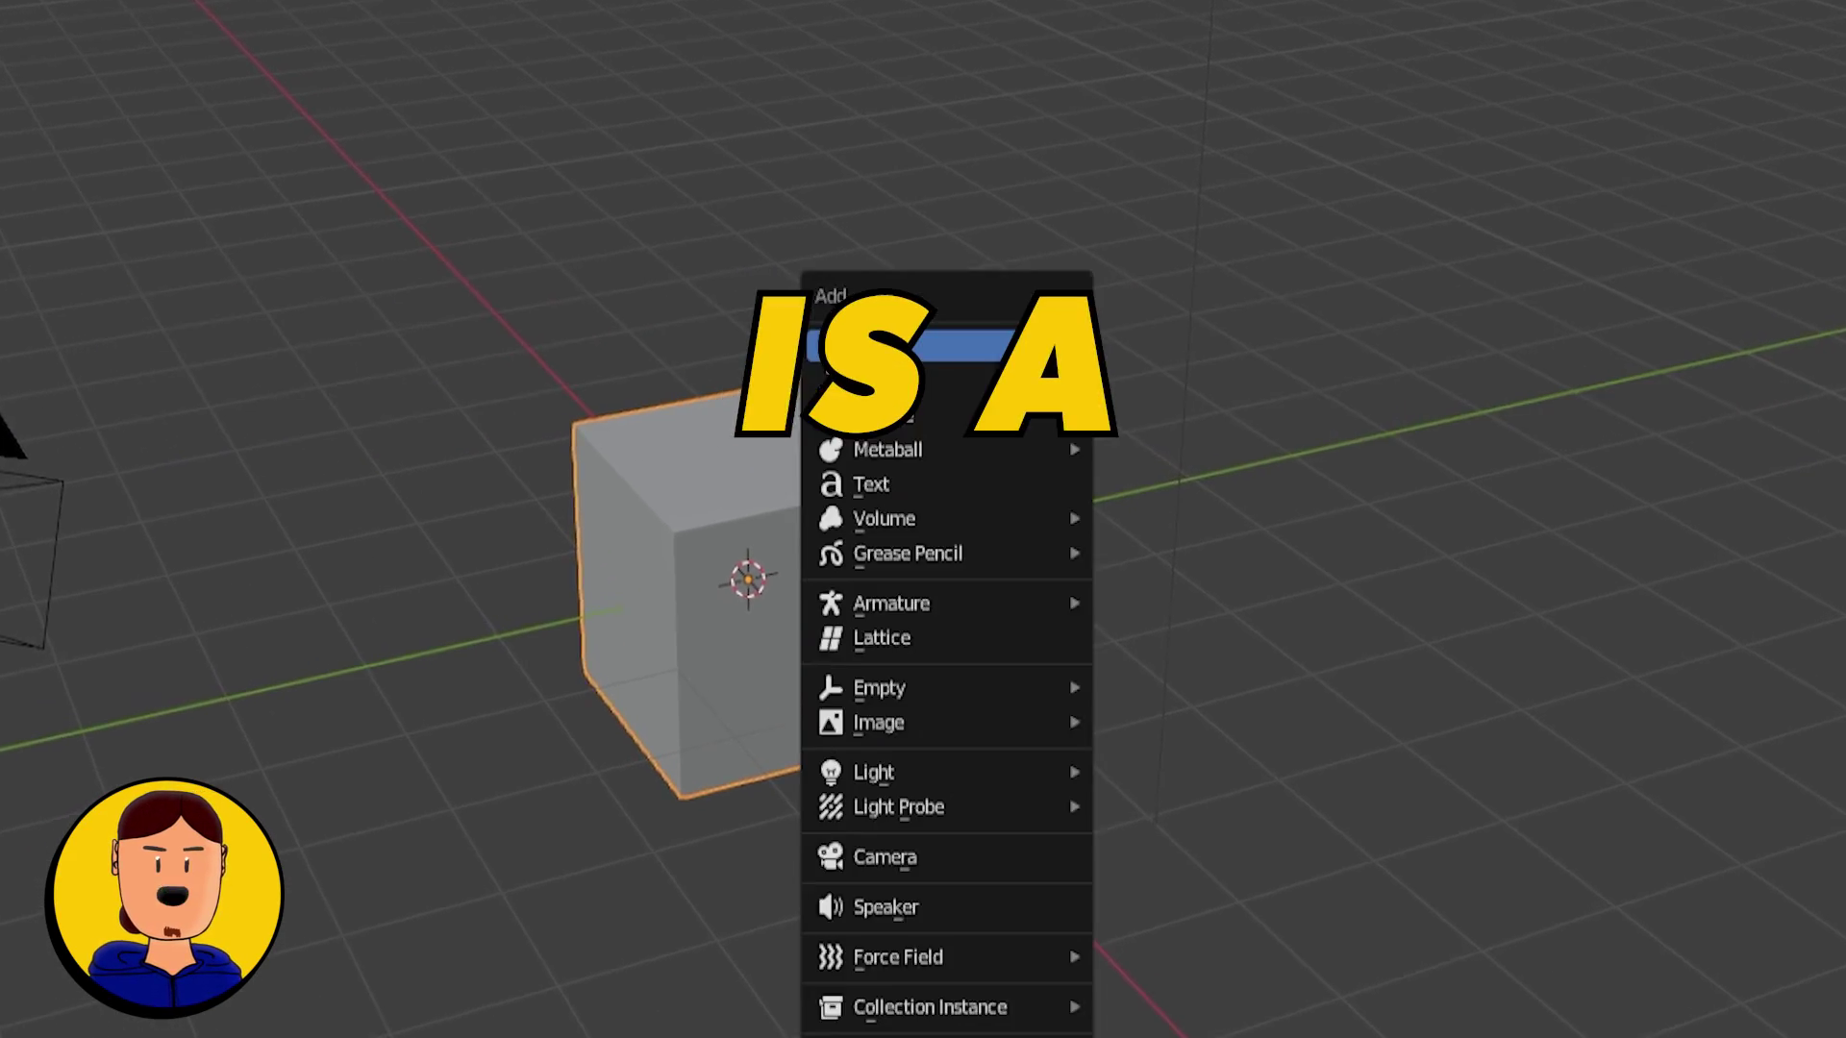
Zoom the view on the blank Grease Pencil canvas in the 2D Animation workspace
{"action": "mouse_move", "coordinate": [894, 603]}
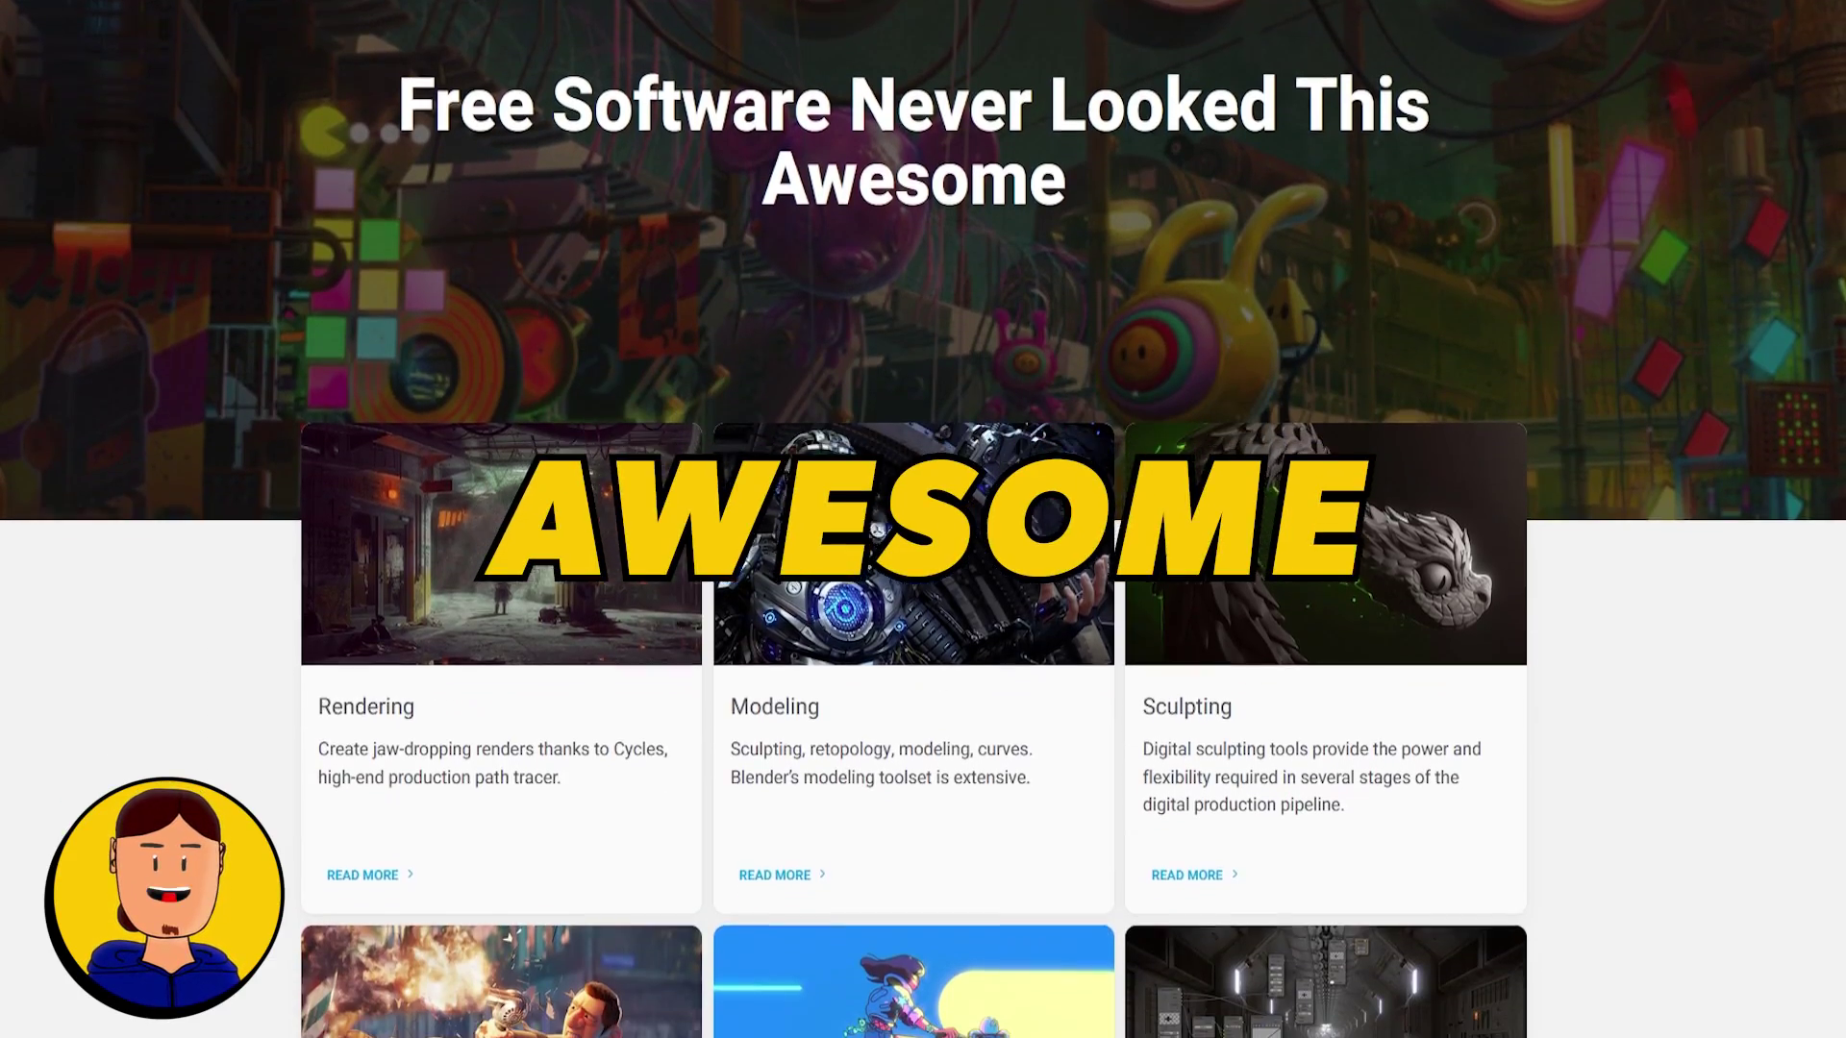
{"action": "scroll", "coordinate": [914, 577], "scroll_direction": "down", "scroll_amount": 5}
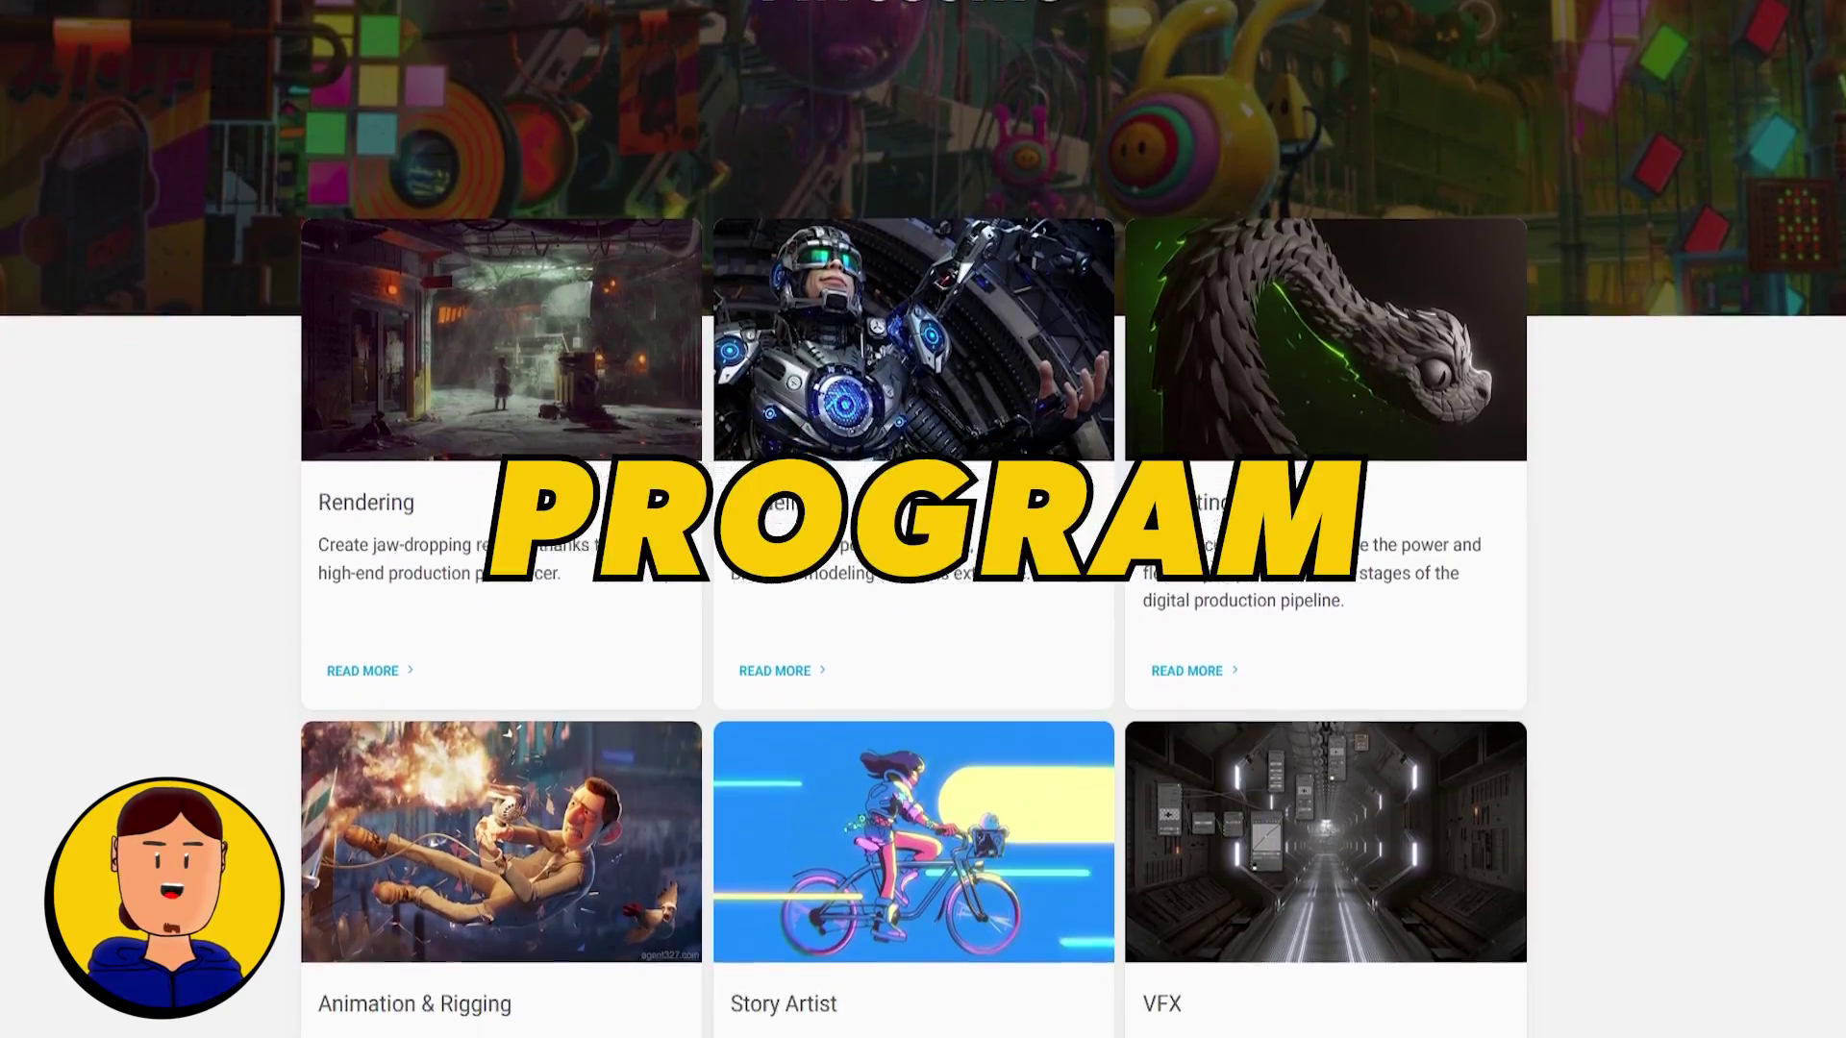
{"action": "scroll", "coordinate": [914, 577], "scroll_direction": "down", "scroll_amount": 10}
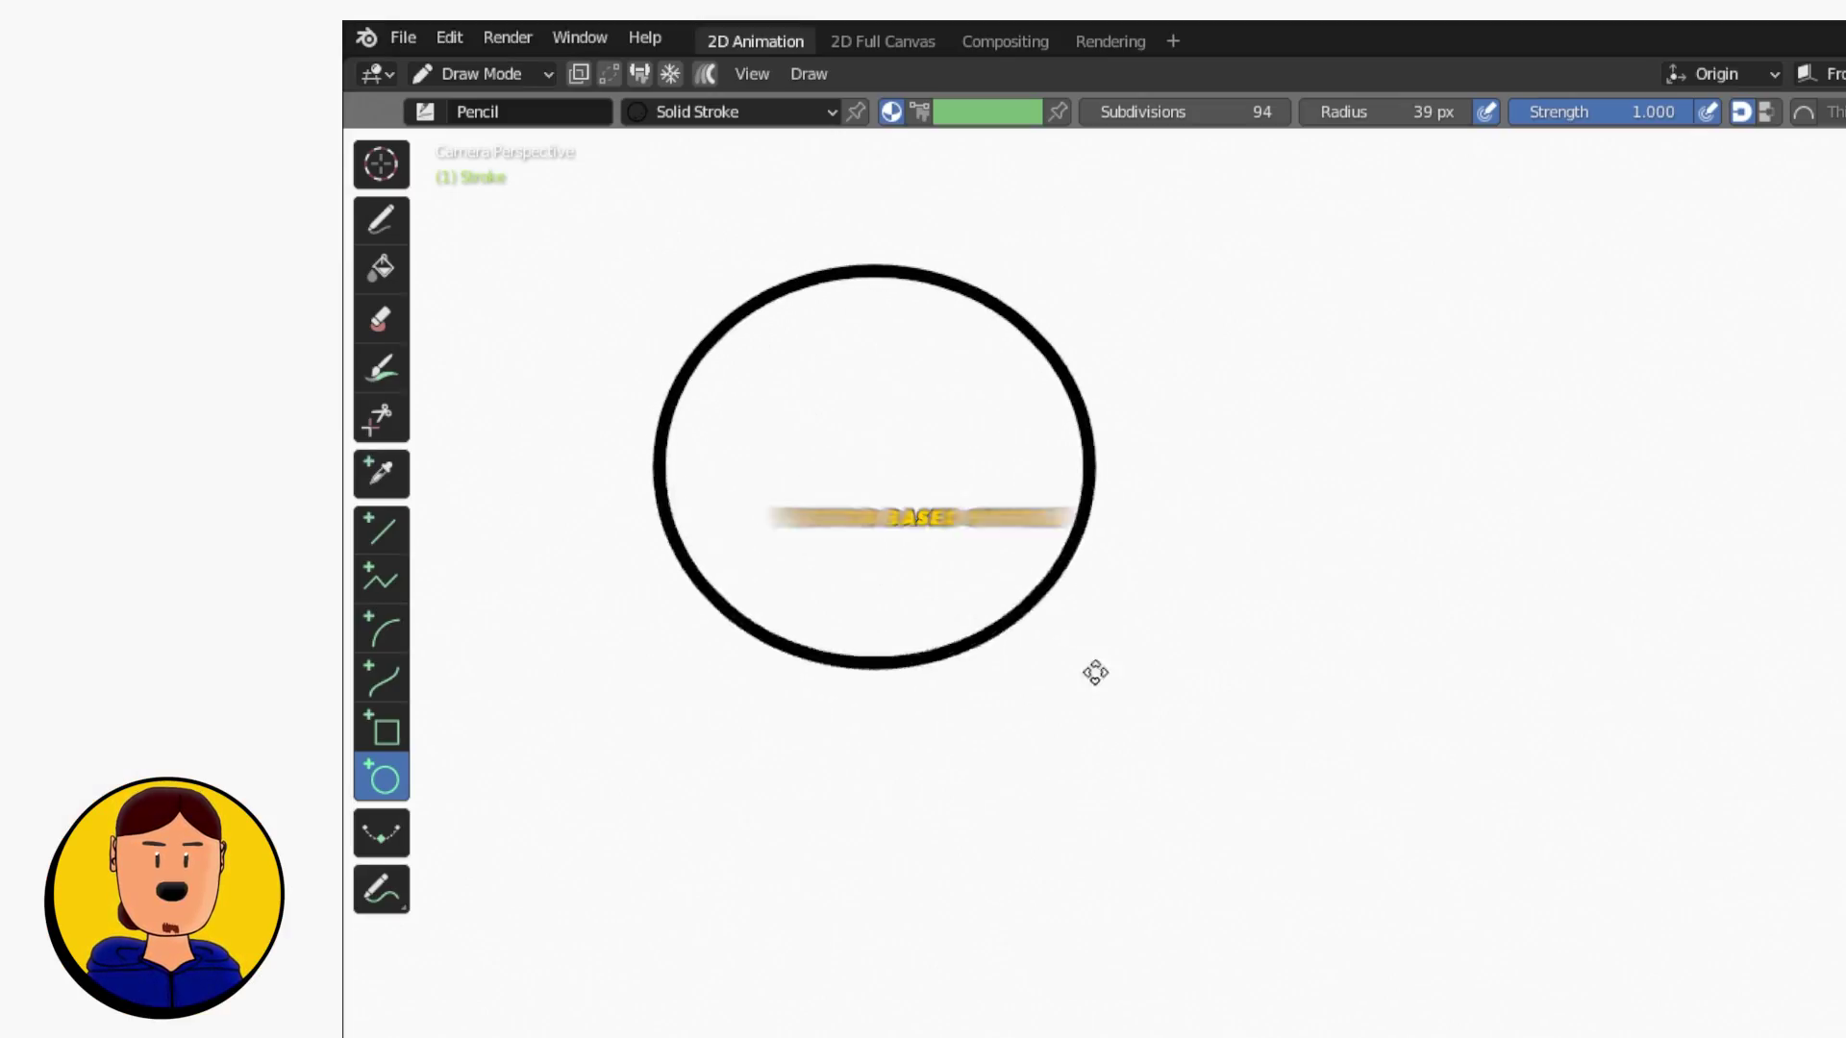
Draw a circle and sculpt it with the Grab brush into a long bone shape
{"action": "left_click_drag", "start_coordinate": [1102, 682], "coordinate": [1189, 914]}
{"action": "left_click", "coordinate": [1202, 1019]}
{"action": "mouse_move", "coordinate": [1207, 594]}
{"action": "left_mouse_down"}
{"action": "mouse_move", "coordinate": [621, 583]}
{"action": "mouse_move", "coordinate": [919, 588]}
{"action": "left_mouse_up"}
Switch the bone stroke to Edit Mode to work on its points
{"action": "key", "text": "ctrl+Tab"}
{"action": "left_click", "coordinate": [1254, 587]}
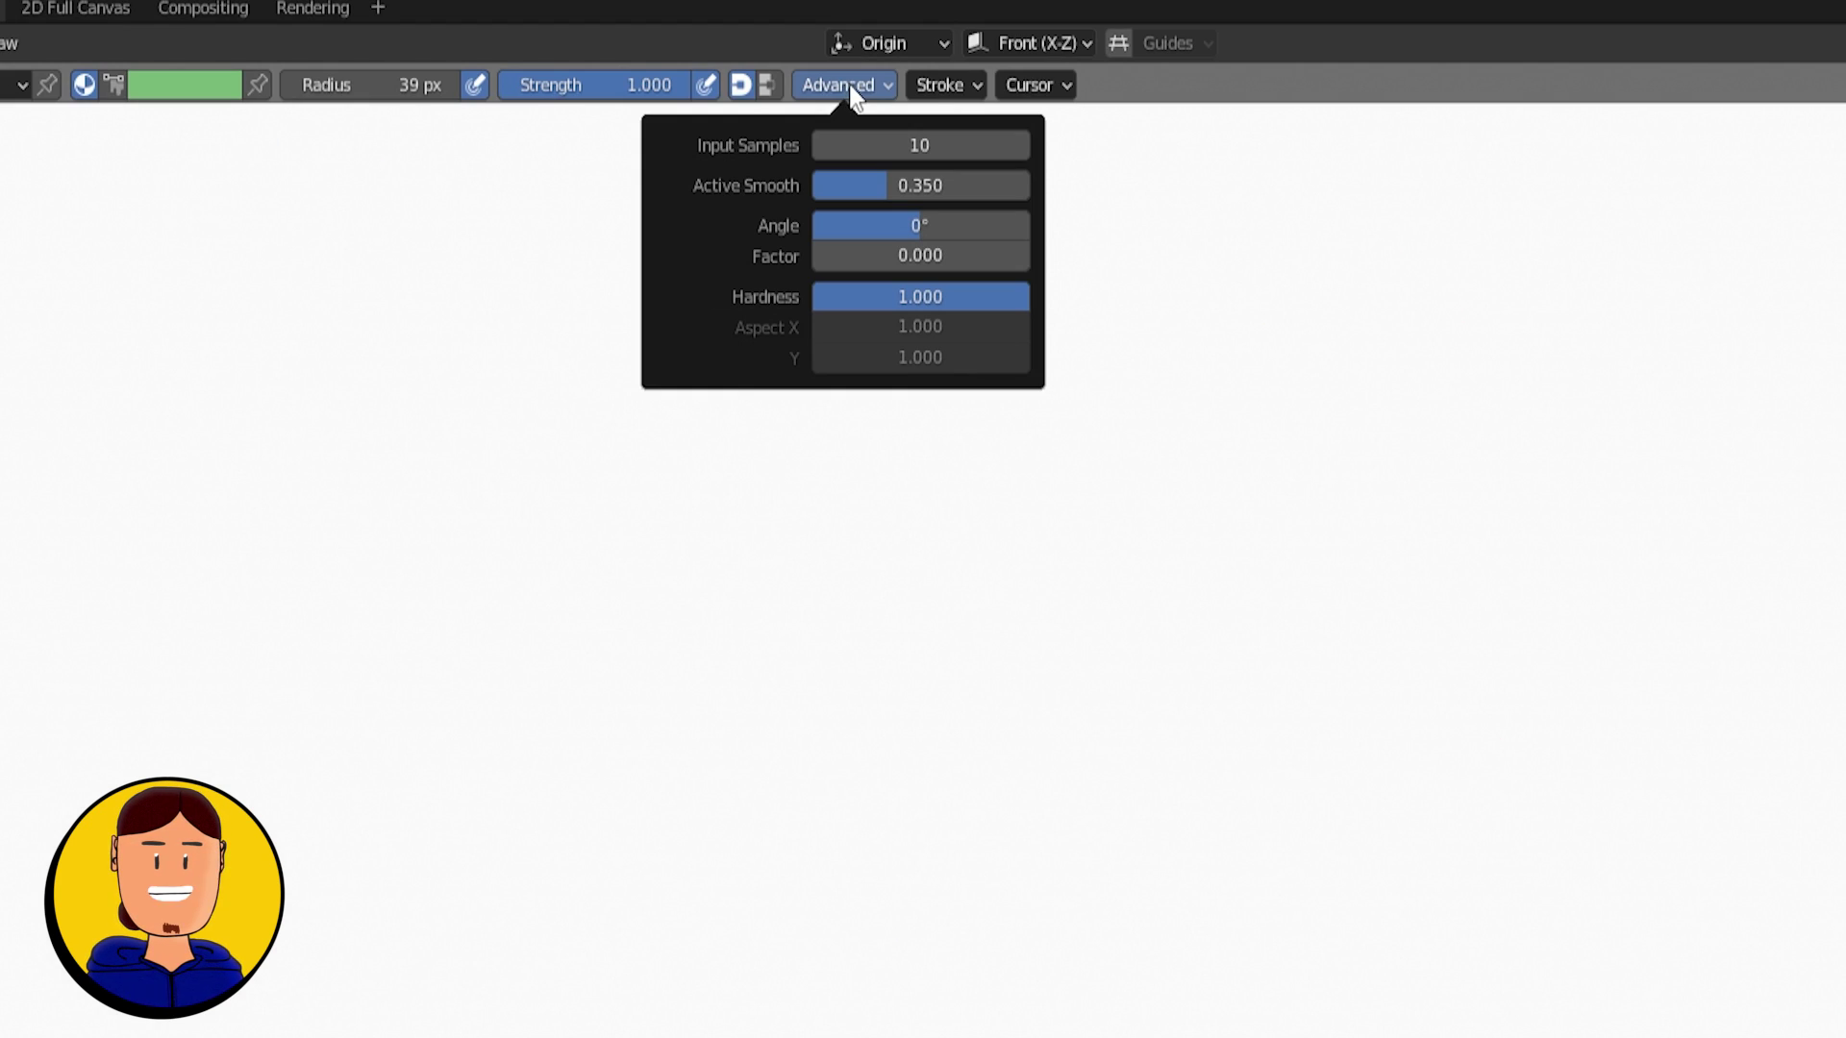
{"action": "mouse_move", "coordinate": [939, 94]}
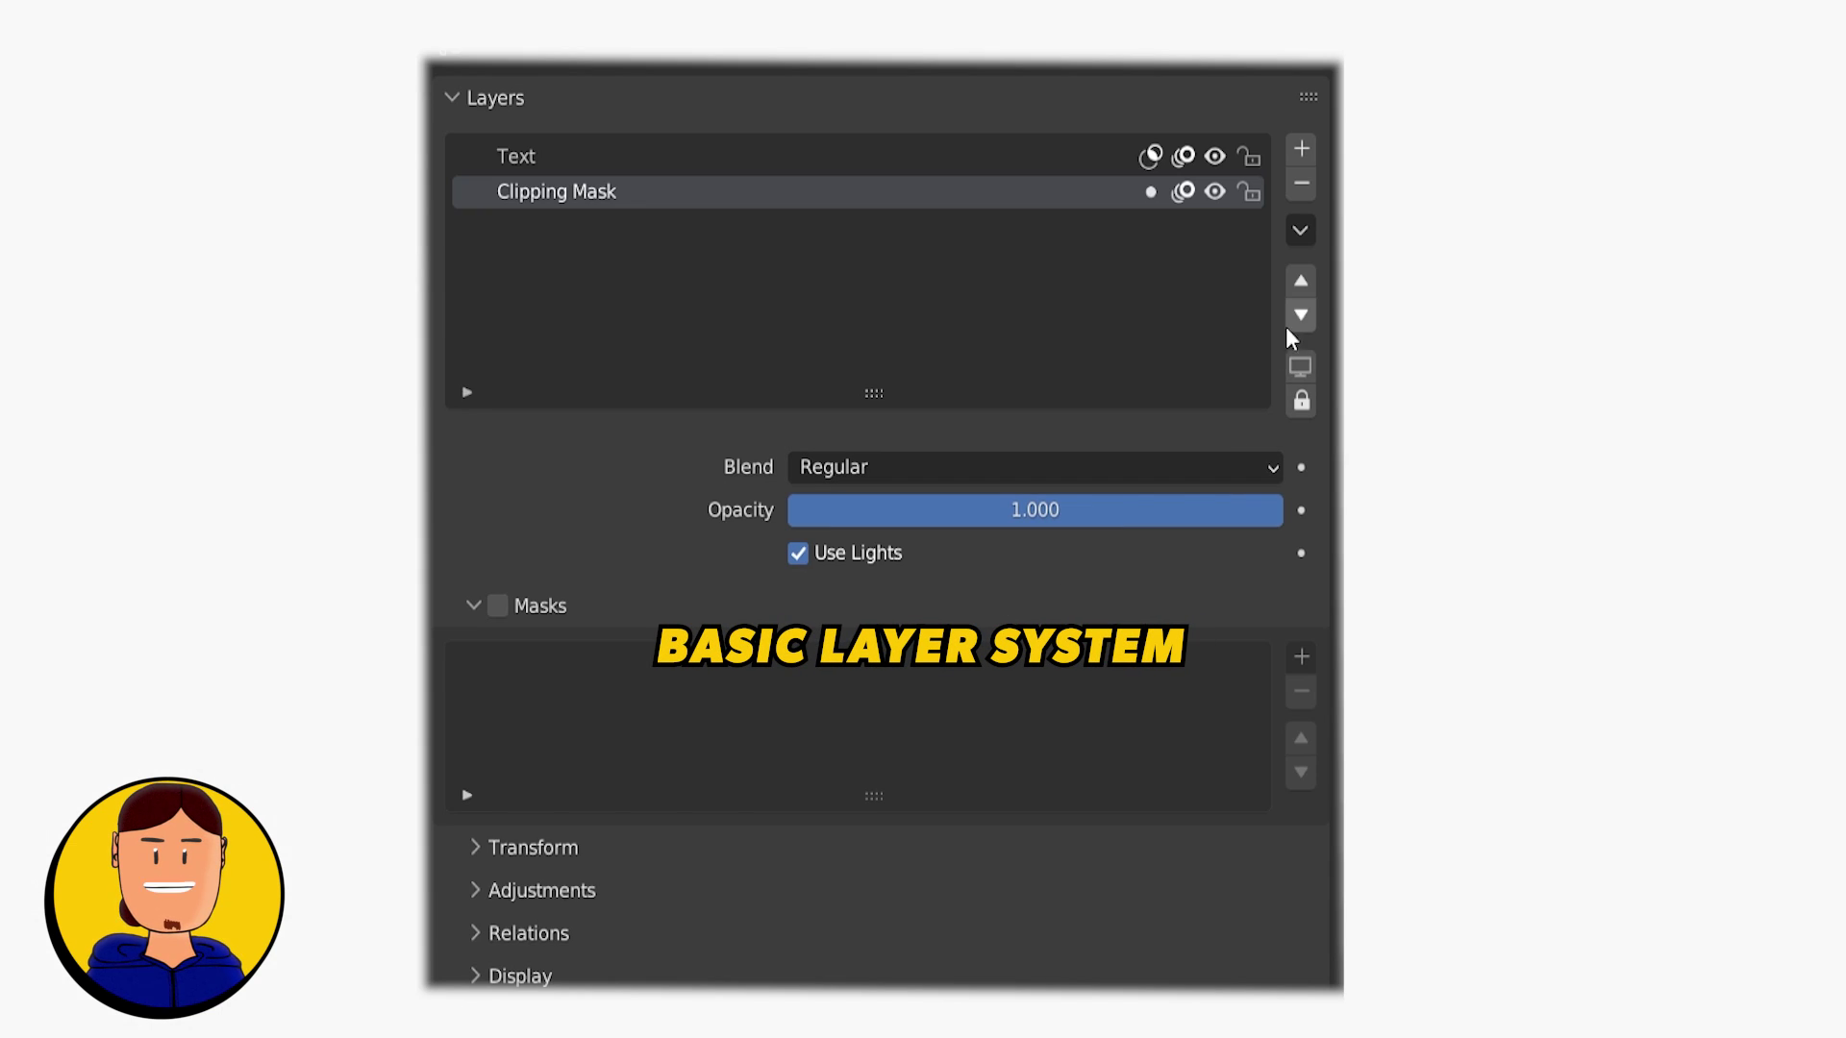
Move the Clipping Mask layer below Text and shrink the mask circle with S
{"action": "left_click", "coordinate": [1300, 284]}
{"action": "left_click", "coordinate": [1301, 313]}
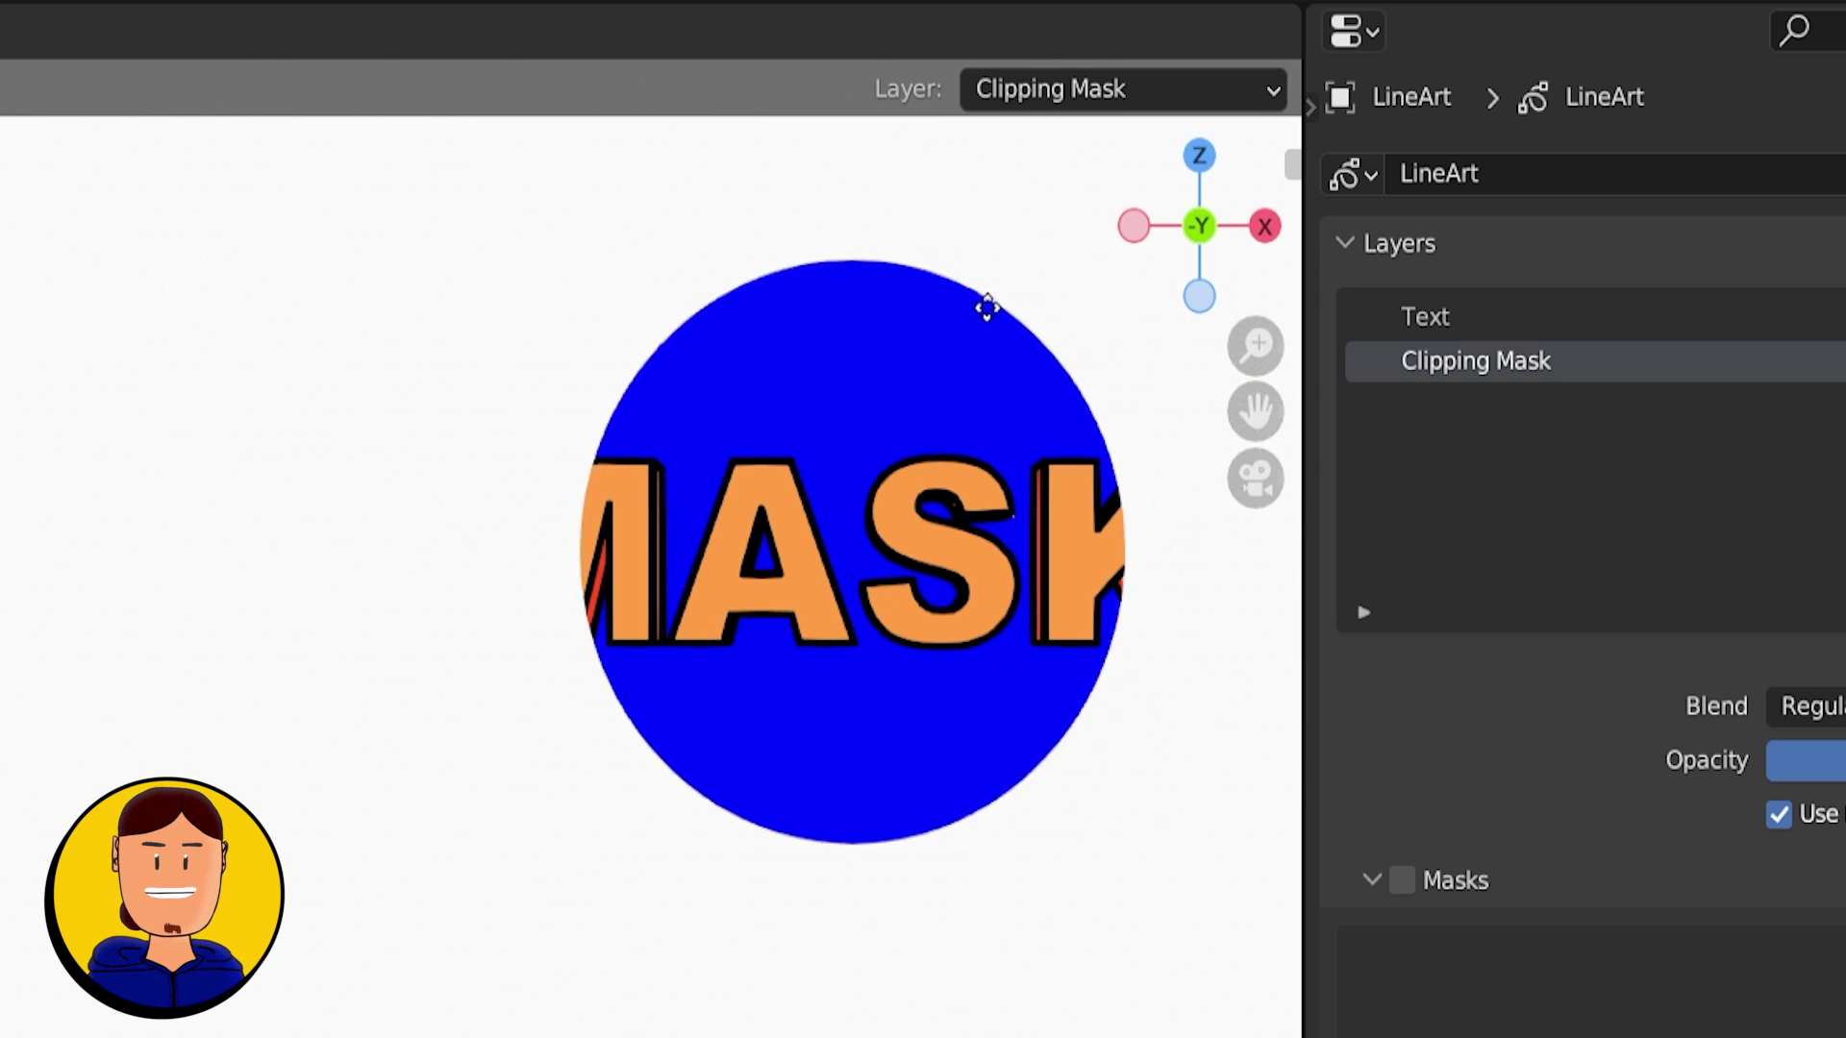
{"action": "left_click", "coordinate": [981, 322]}
{"action": "key", "text": "s"}
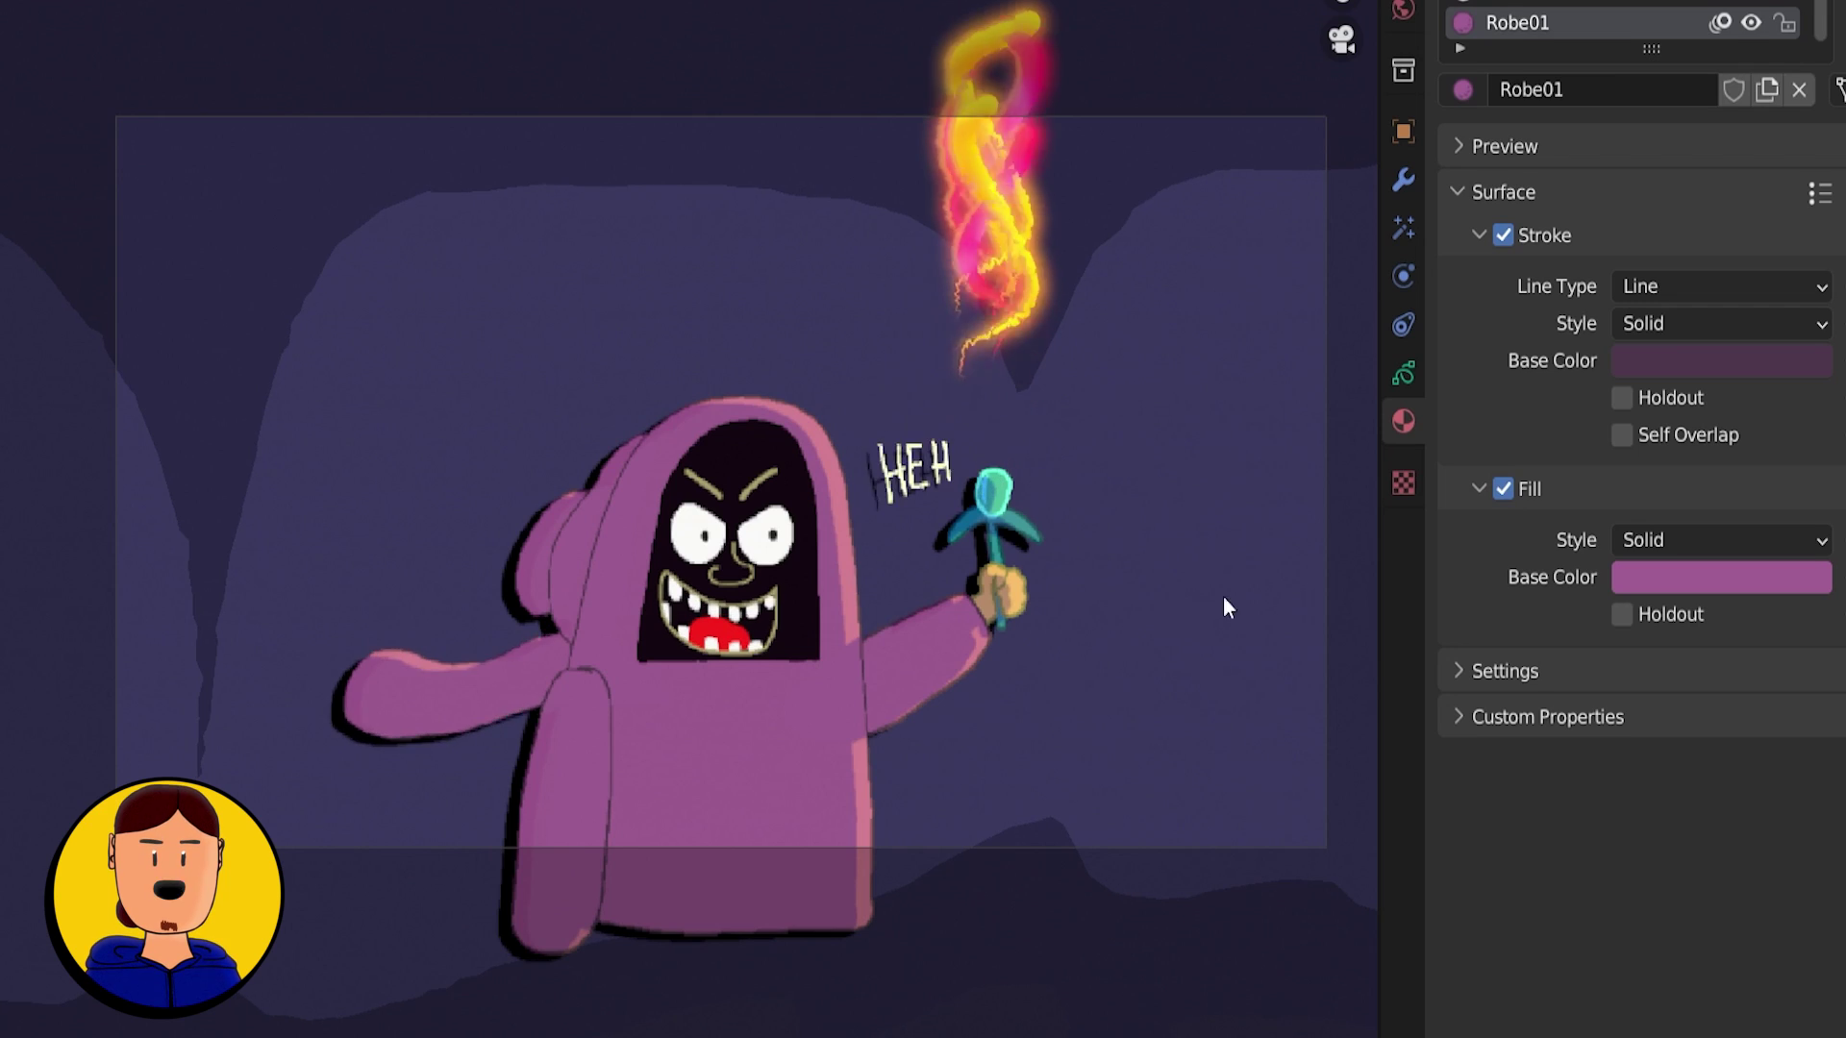
{"action": "left_click", "coordinate": [1702, 579]}
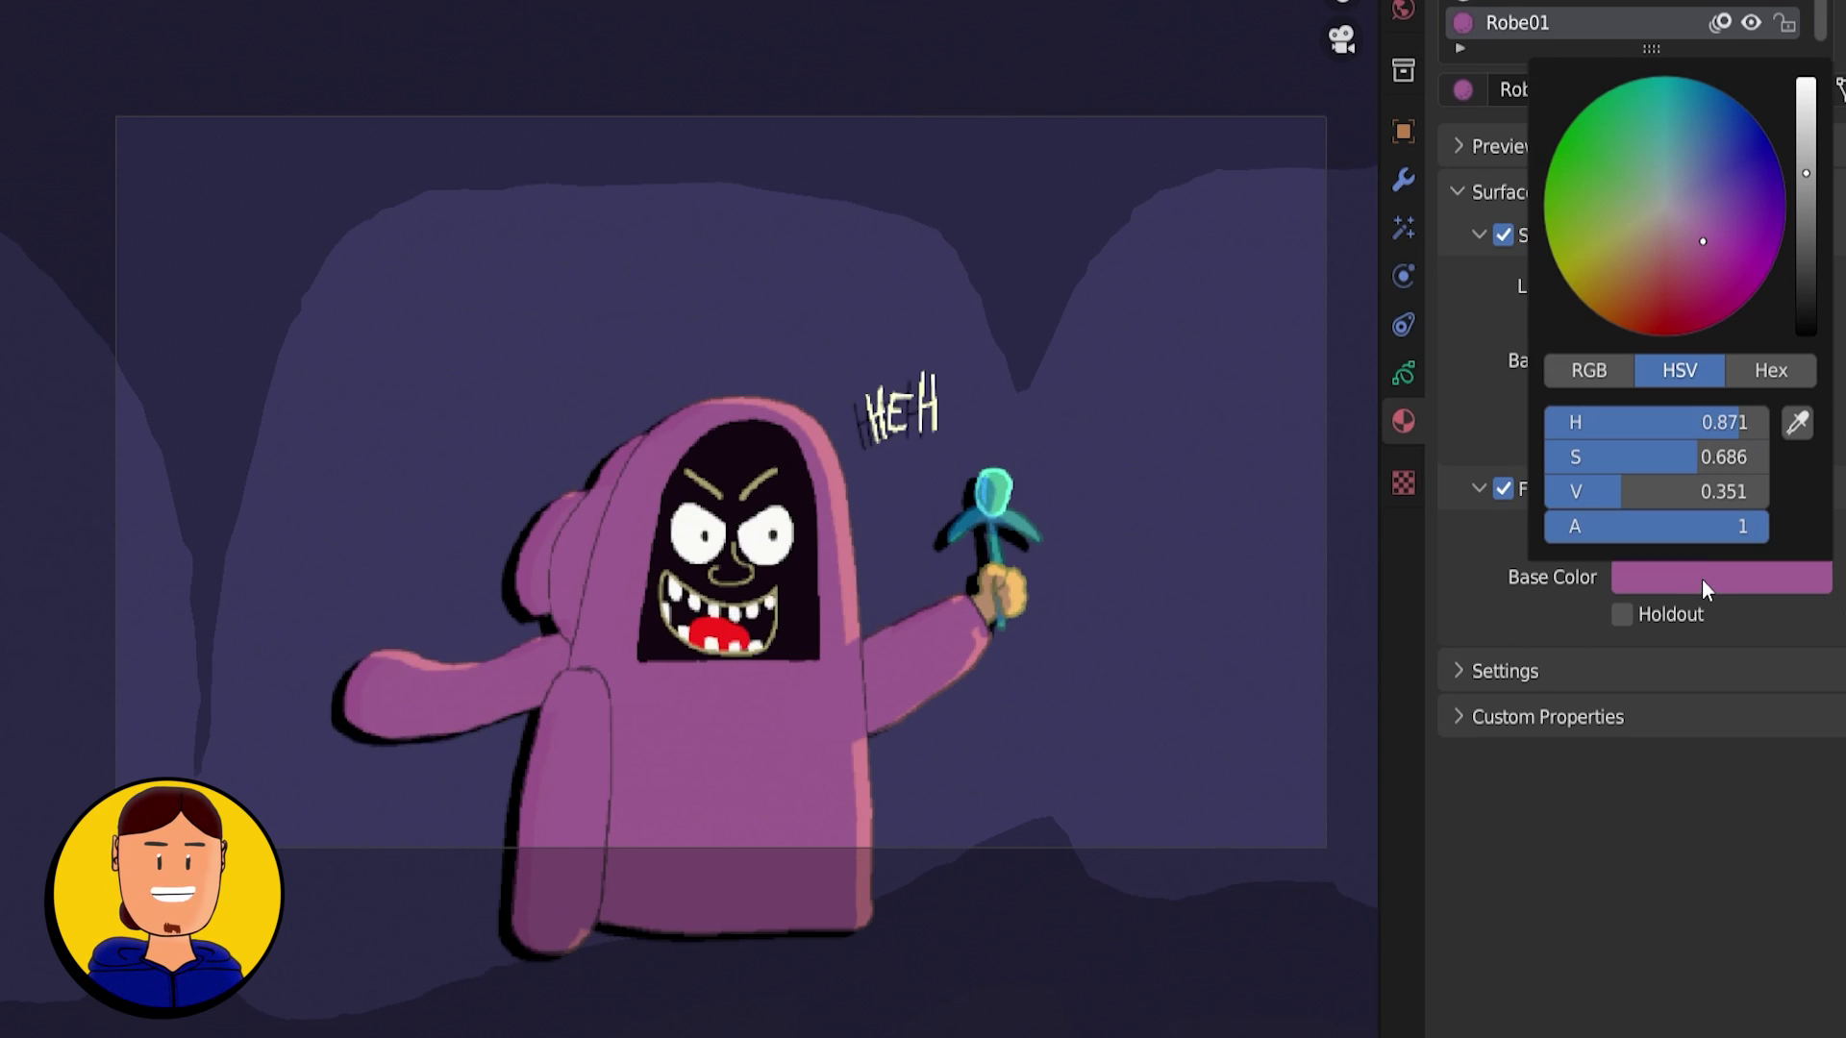
Tint the robe's base colour deep purple and bring up the brush colour palette
{"action": "left_click", "coordinate": [1624, 137]}
{"action": "mouse_move", "coordinate": [1625, 137]}
{"action": "left_mouse_down"}
{"action": "mouse_move", "coordinate": [1738, 143]}
{"action": "mouse_move", "coordinate": [1569, 216]}
{"action": "mouse_move", "coordinate": [1679, 116]}
{"action": "mouse_move", "coordinate": [1744, 249]}
{"action": "mouse_move", "coordinate": [1599, 190]}
{"action": "mouse_move", "coordinate": [1688, 213]}
{"action": "left_mouse_up"}
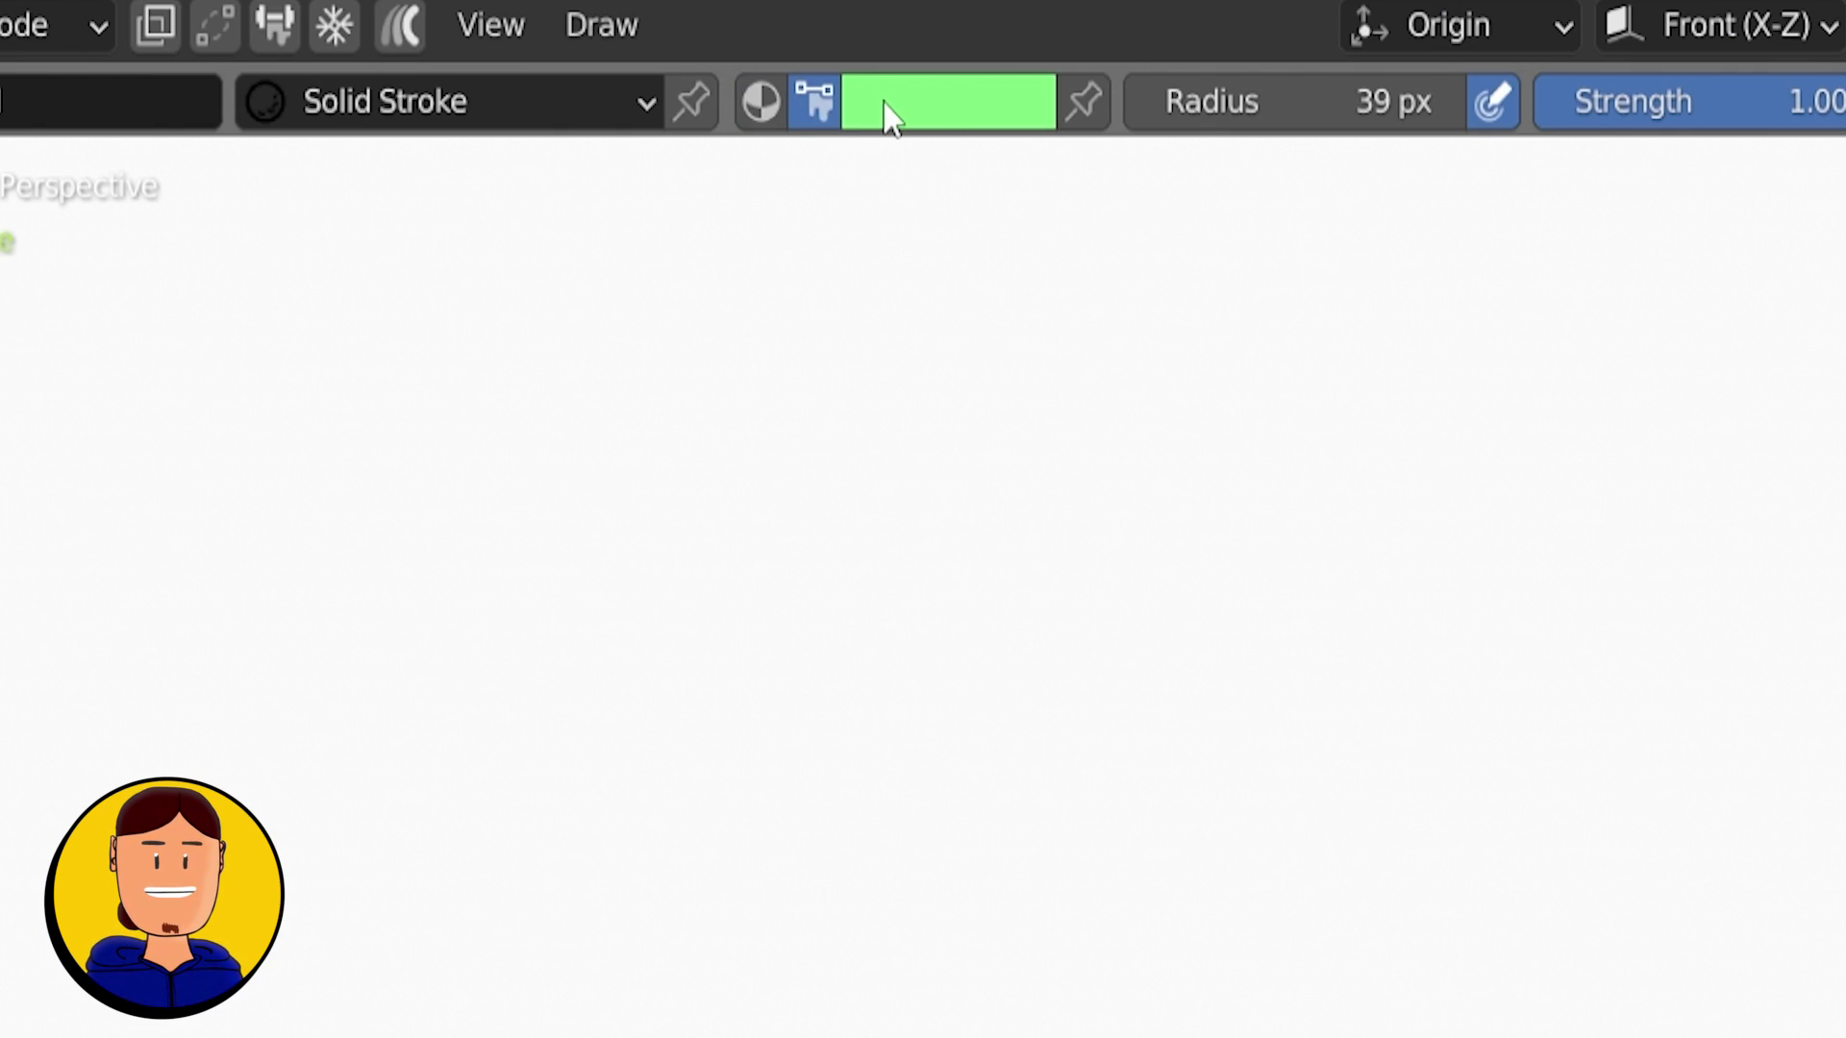
{"action": "left_click", "coordinate": [893, 118]}
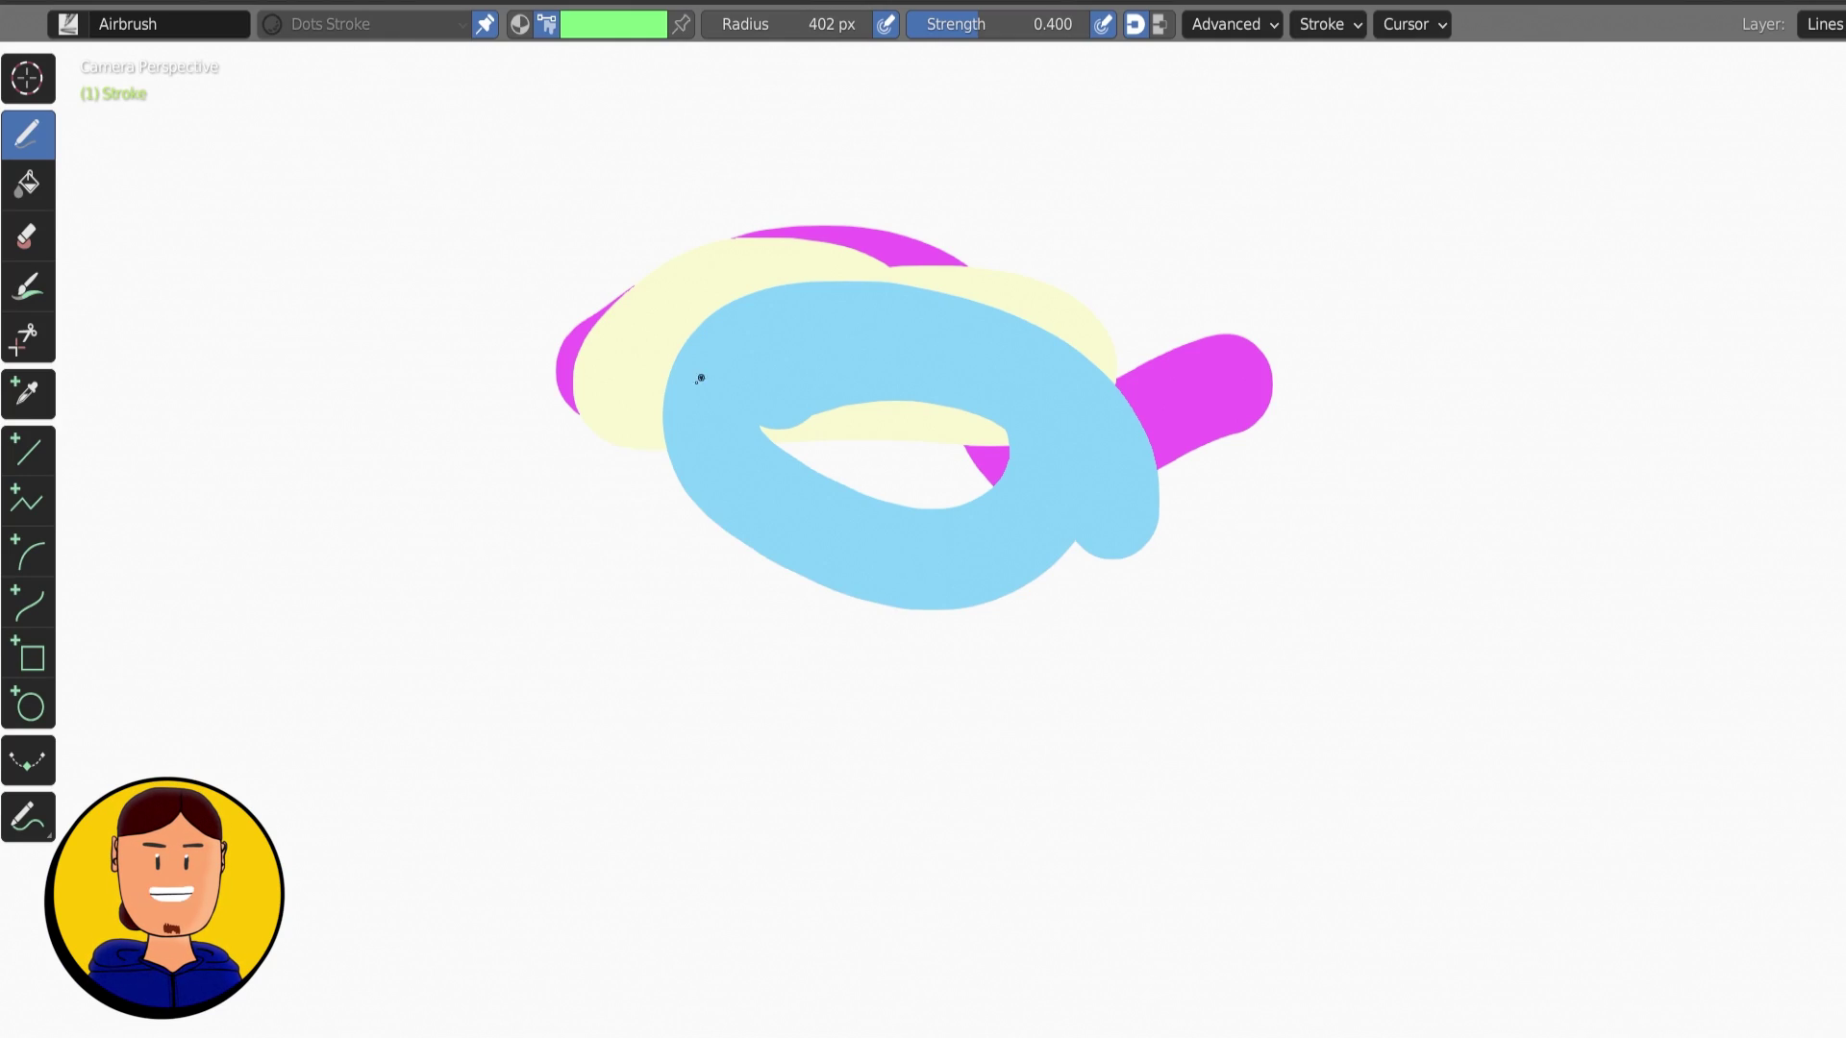
Paint a soft green airbrush stroke and a blue airbrush loop
{"action": "left_click_drag", "start_coordinate": [596, 504], "coordinate": [1026, 280]}
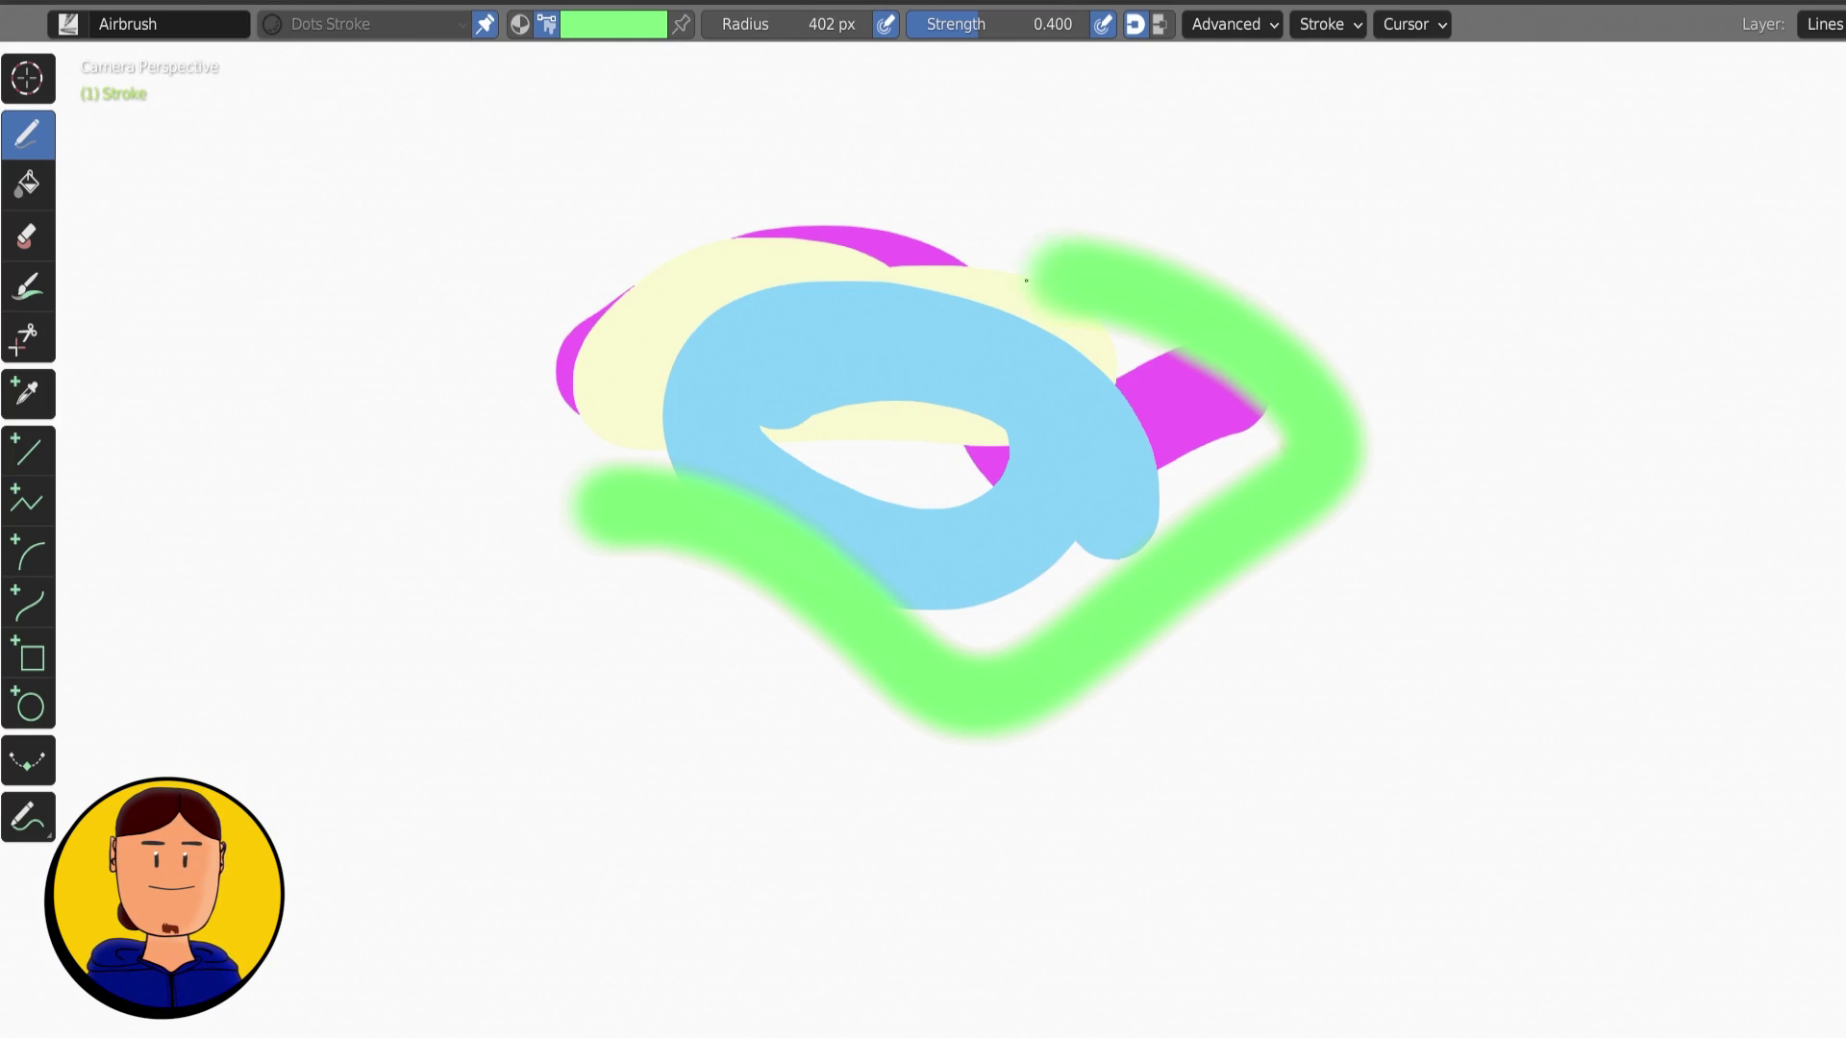
{"action": "right_click", "coordinate": [1158, 438]}
{"action": "mouse_move", "coordinate": [923, 403]}
{"action": "left_mouse_down"}
{"action": "mouse_move", "coordinate": [962, 538]}
{"action": "mouse_move", "coordinate": [1231, 500]}
{"action": "left_mouse_up"}
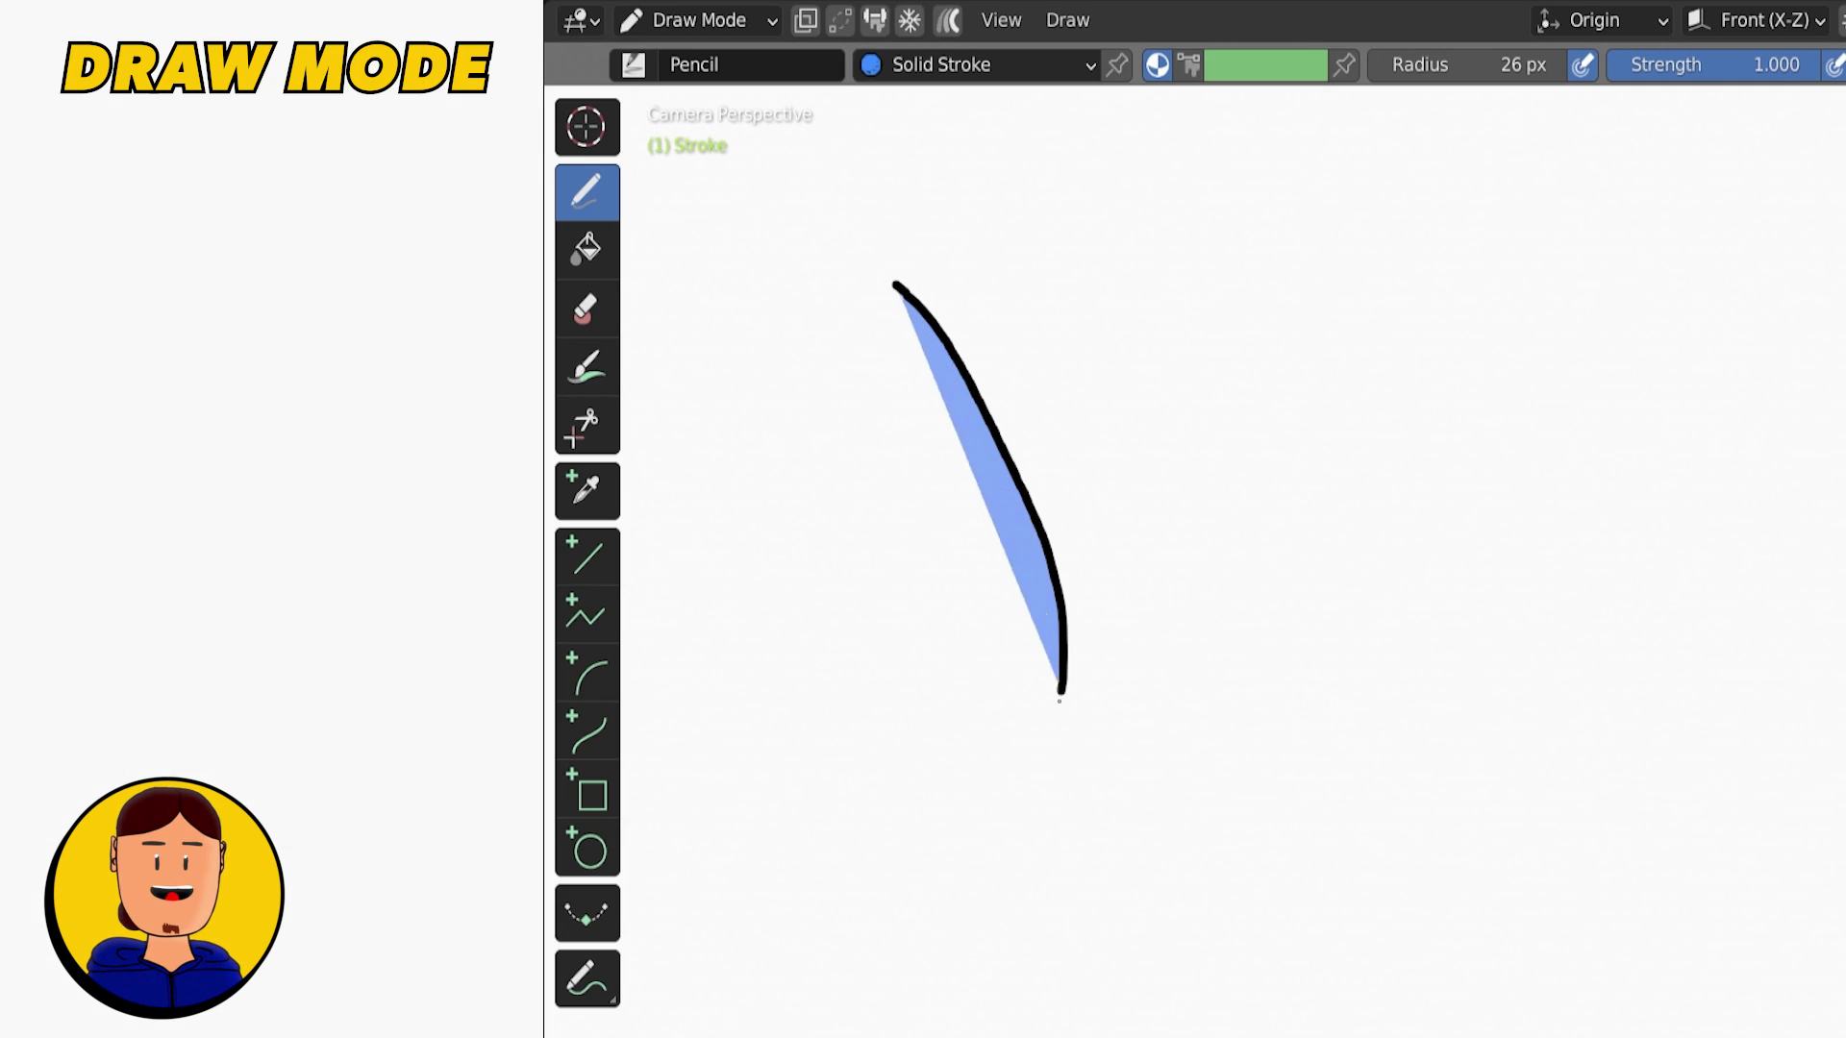
Draw a filled drop with Pencil, cut away its crossing tail, and dissolve points to smooth it
{"action": "mouse_move", "coordinate": [1049, 729]}
{"action": "left_mouse_down"}
{"action": "mouse_move", "coordinate": [977, 276]}
{"action": "mouse_move", "coordinate": [999, 227]}
{"action": "left_mouse_up"}
{"action": "key", "text": "k"}
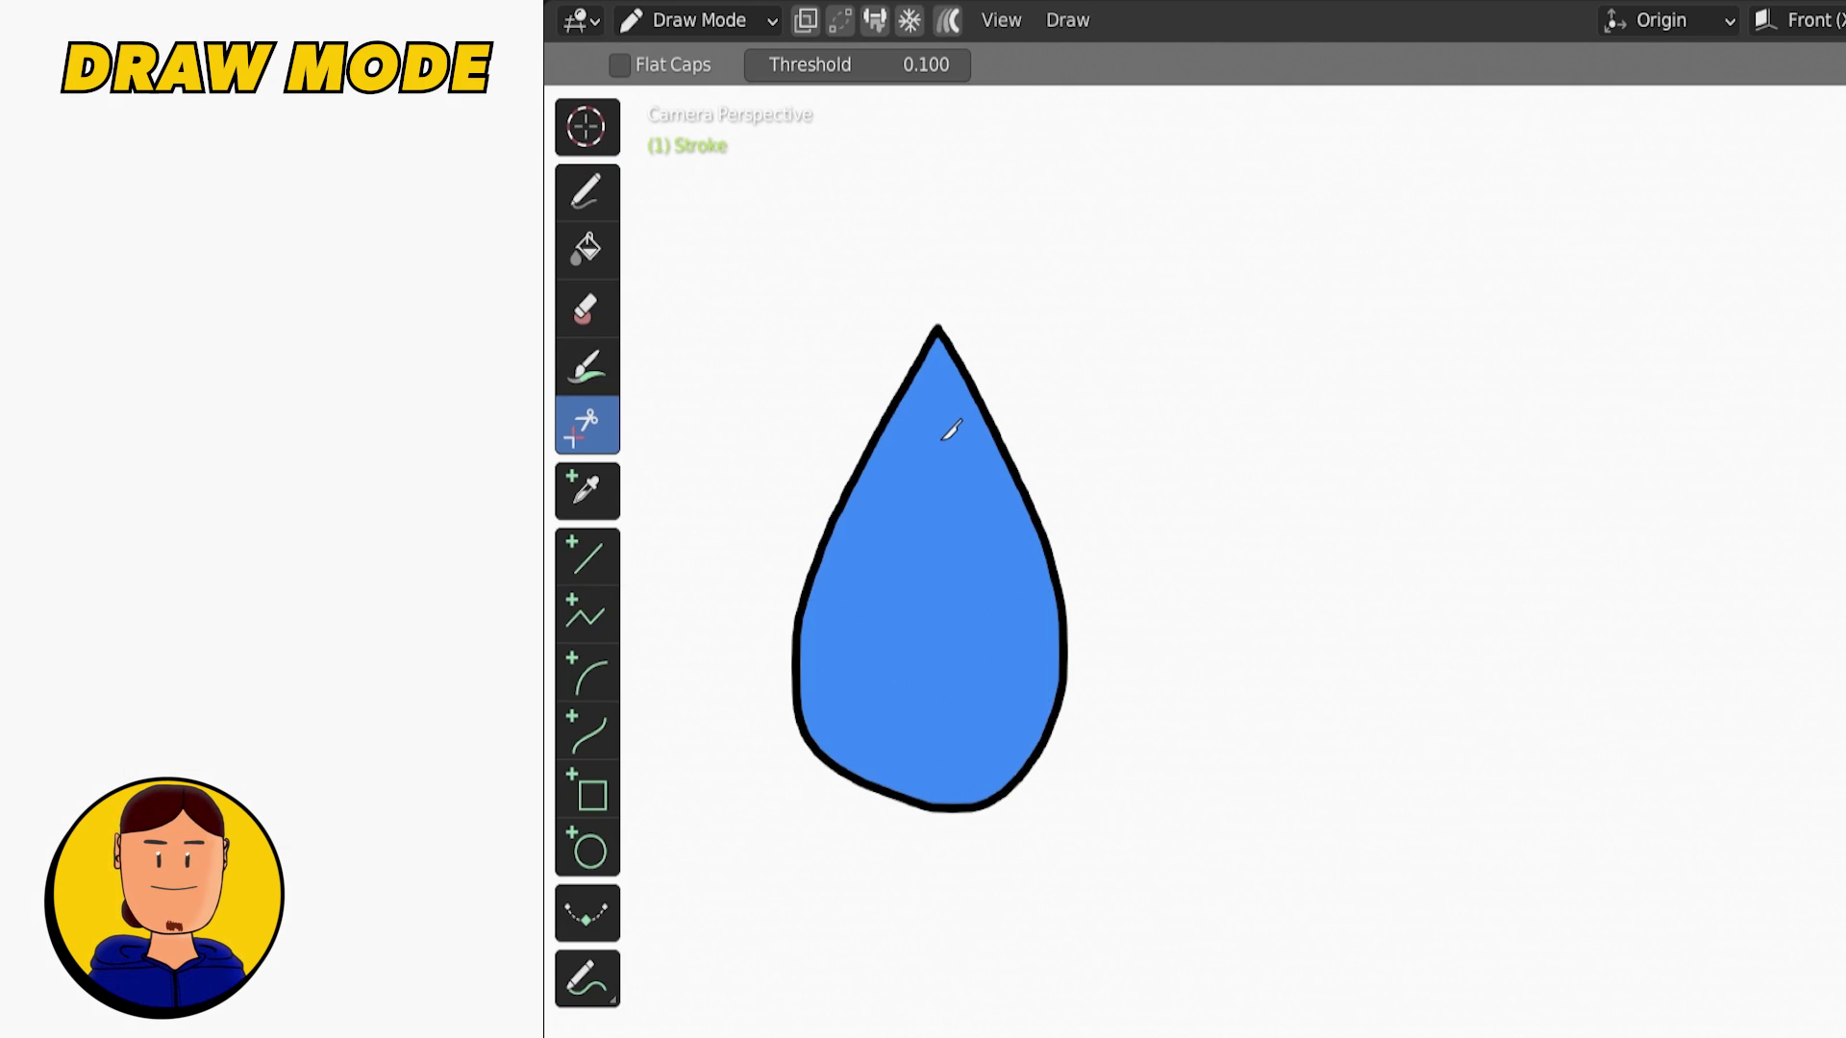
{"action": "key", "text": "Tab"}
{"action": "left_click", "coordinate": [957, 643]}
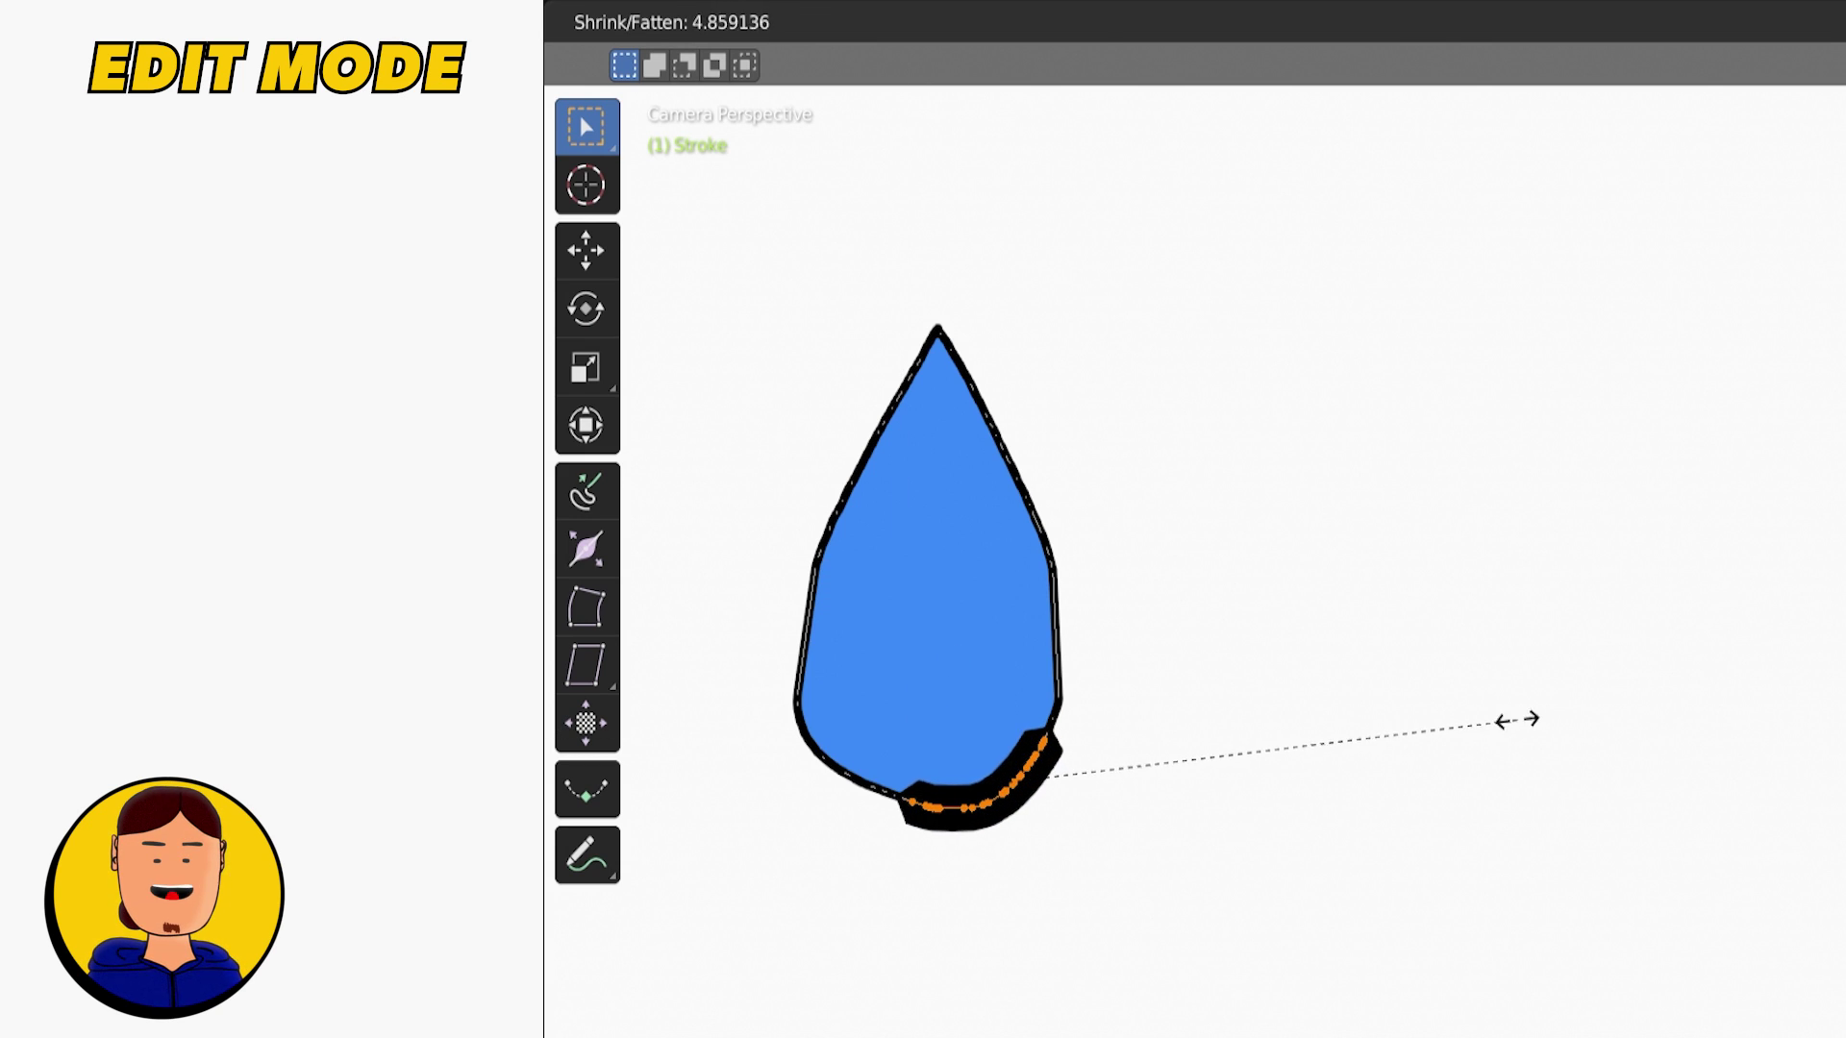
{"action": "left_click", "coordinate": [1517, 719]}
Sculpt the drop's tip upward with Grab, then pick the Twist brush at 212 px radius
{"action": "key", "text": "ctrl+Tab"}
{"action": "left_click", "coordinate": [1288, 838]}
{"action": "mouse_move", "coordinate": [938, 414]}
{"action": "left_mouse_down"}
{"action": "mouse_move", "coordinate": [934, 352]}
{"action": "mouse_move", "coordinate": [1055, 452]}
{"action": "mouse_move", "coordinate": [857, 531]}
{"action": "mouse_move", "coordinate": [1067, 454]}
{"action": "mouse_move", "coordinate": [880, 479]}
{"action": "mouse_move", "coordinate": [993, 410]}
{"action": "mouse_move", "coordinate": [937, 450]}
{"action": "mouse_move", "coordinate": [1052, 369]}
{"action": "left_mouse_up"}
{"action": "key", "text": "shift+space"}
{"action": "key", "text": "f"}
{"action": "left_click", "coordinate": [988, 383]}
Roughen the hook's outline with the Randomize brush at 277 px radius
{"action": "key", "text": "shift+space"}
{"action": "key", "text": "f"}
{"action": "left_click", "coordinate": [844, 296]}
{"action": "mouse_move", "coordinate": [844, 297]}
{"action": "left_mouse_down"}
{"action": "mouse_move", "coordinate": [1039, 288]}
{"action": "mouse_move", "coordinate": [965, 615]}
{"action": "left_mouse_up"}
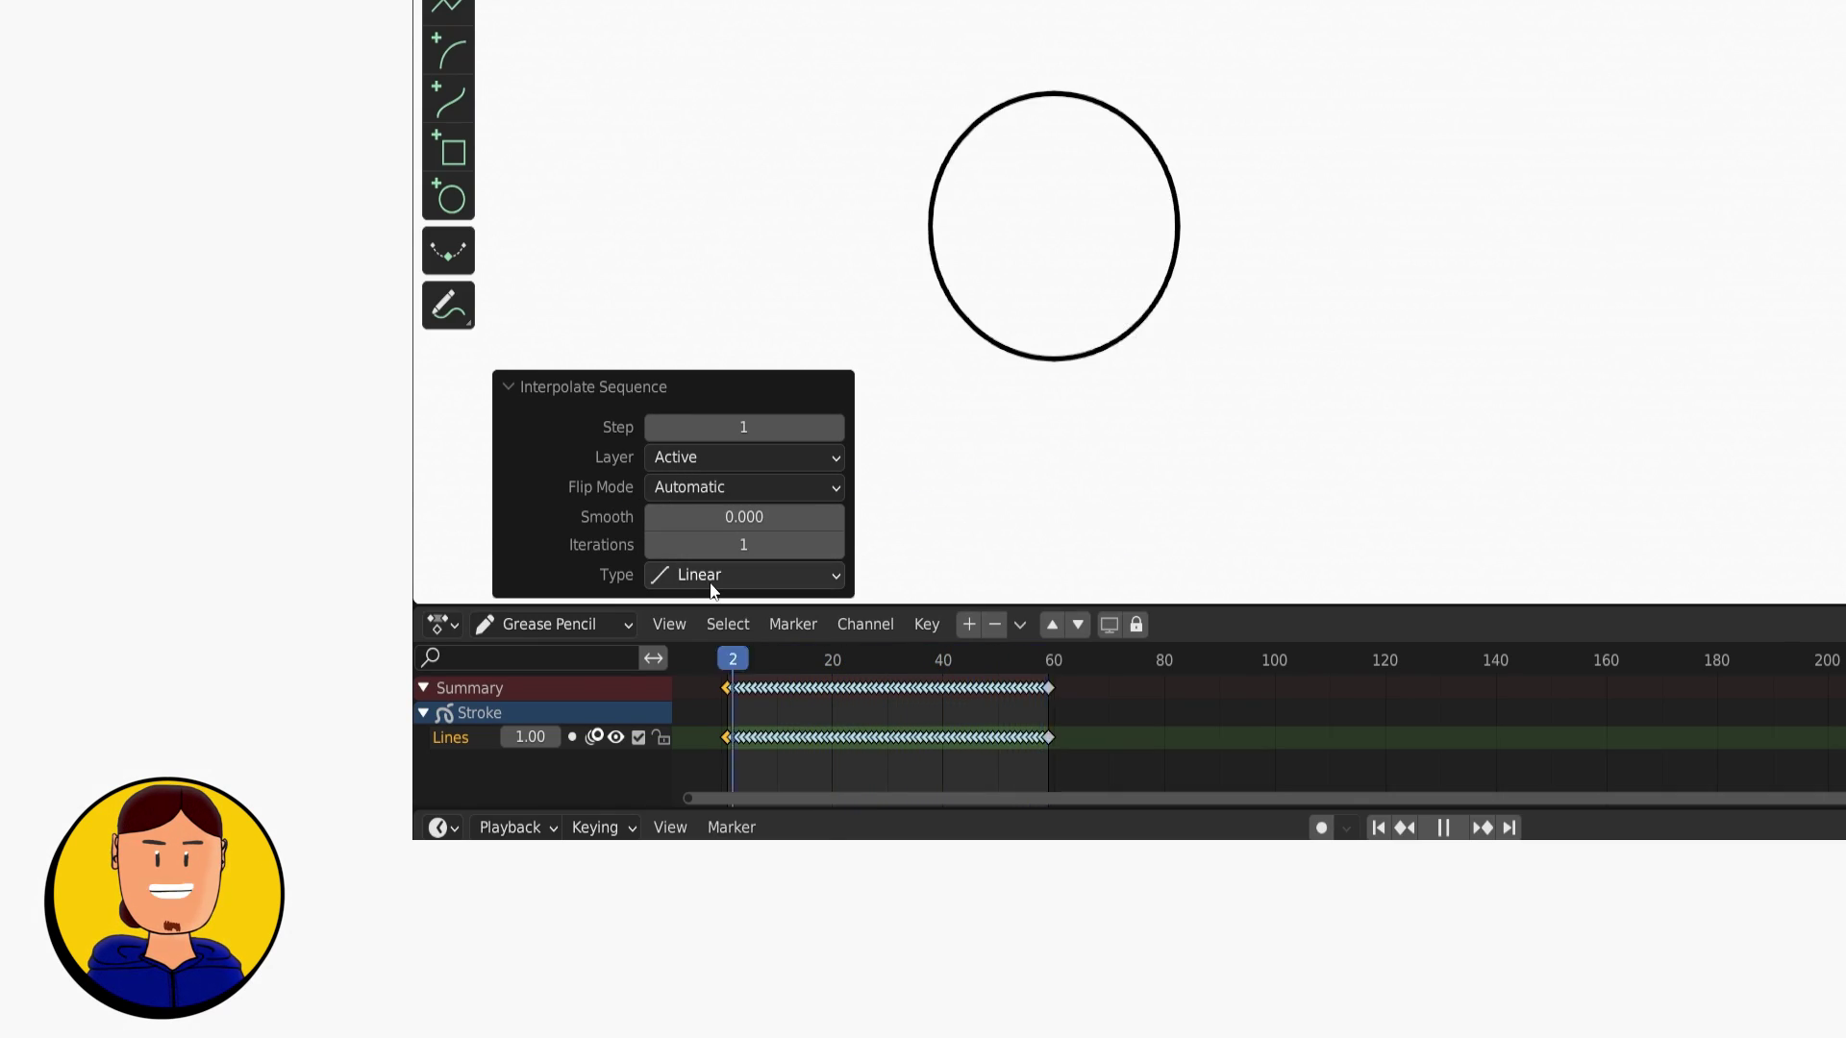
Set the interpolation type to Custom and add a control point to bend the easing curve
{"action": "left_click", "coordinate": [709, 577]}
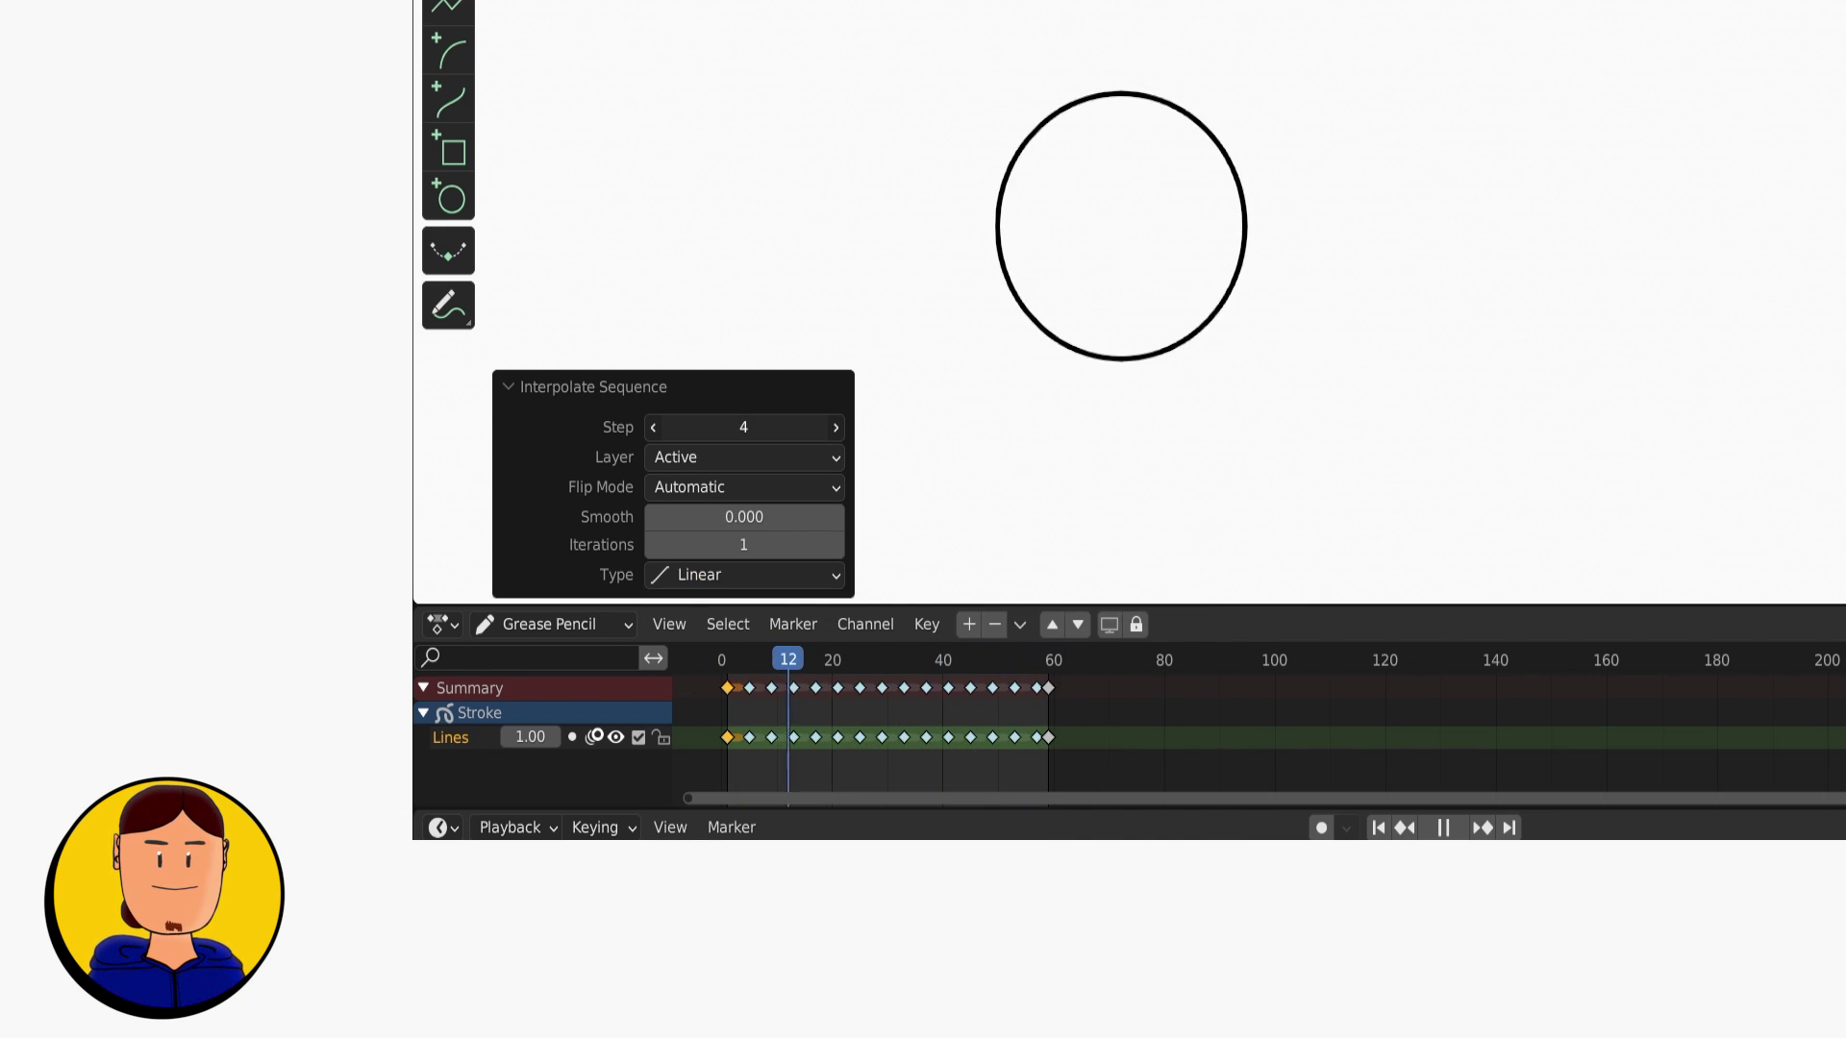
{"action": "left_click", "coordinate": [763, 574]}
{"action": "left_click", "coordinate": [717, 677]}
{"action": "left_click", "coordinate": [598, 492]}
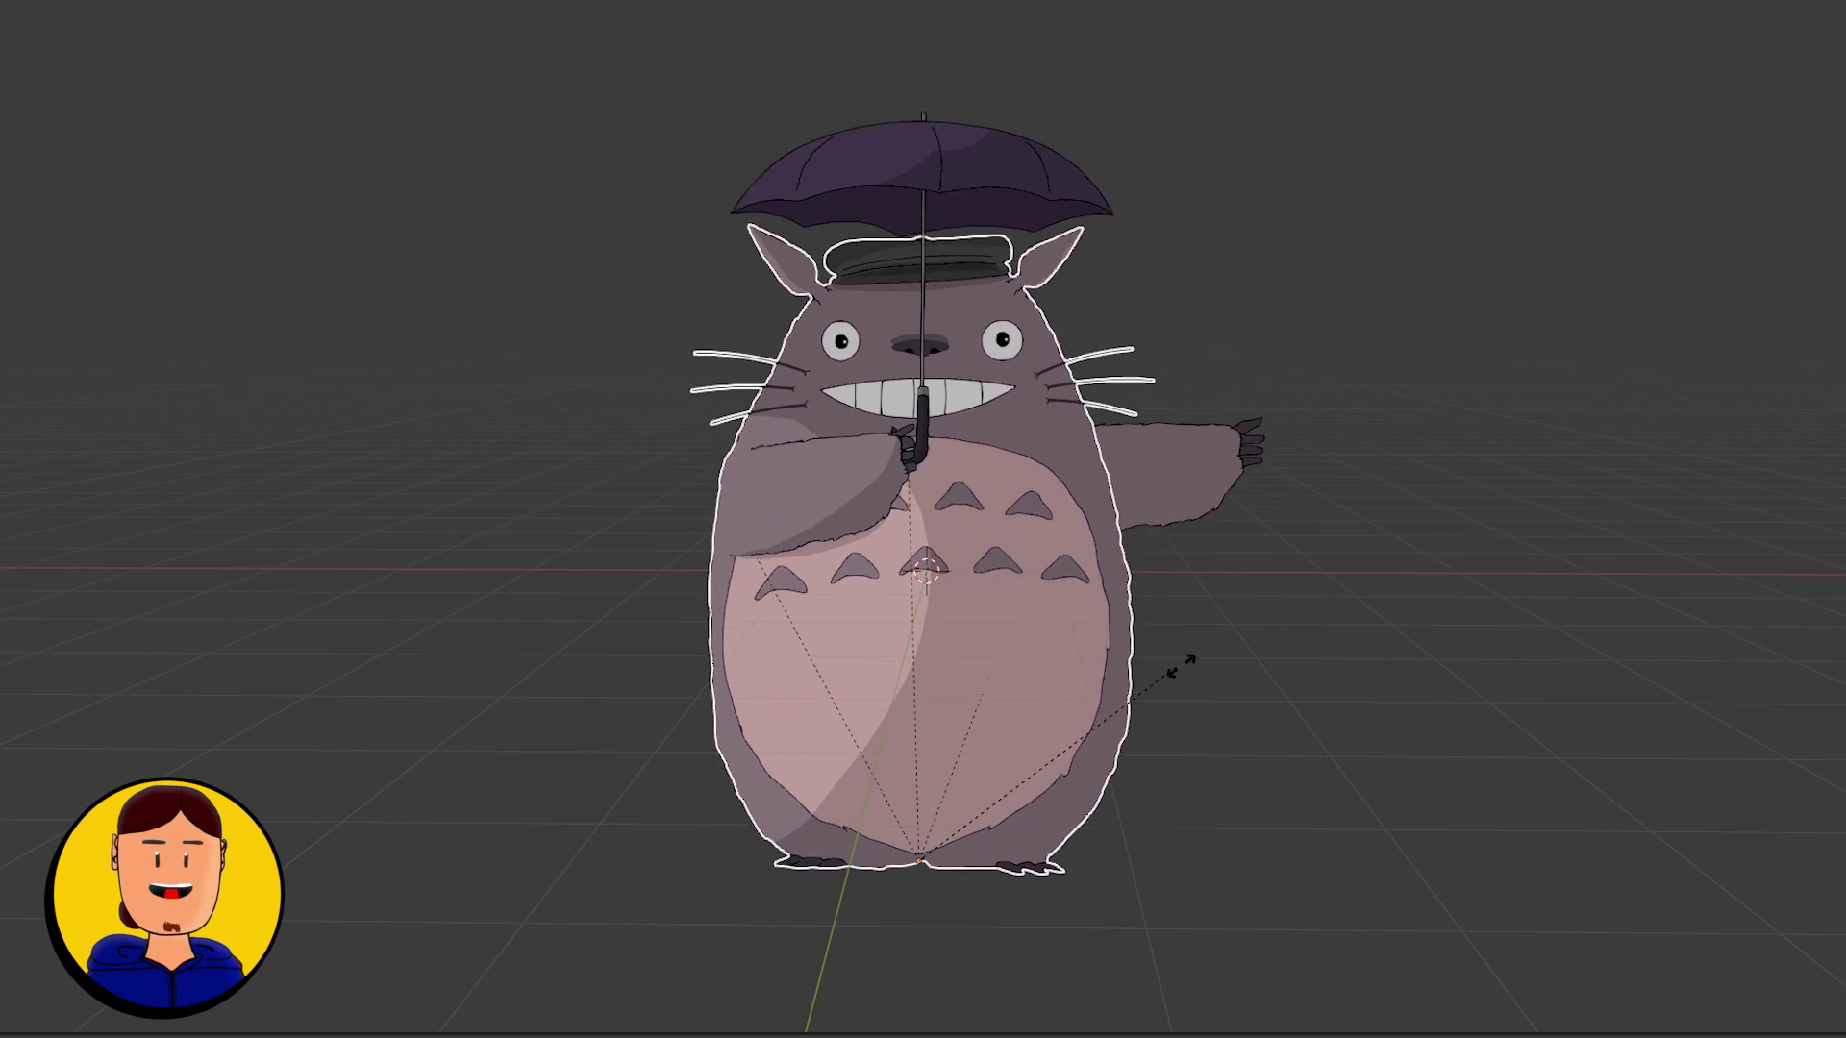
Rotate the Totoro drawing upright, play its jump animation, and paint a red textured blob
{"action": "key", "text": "a"}
{"action": "key", "text": "r"}
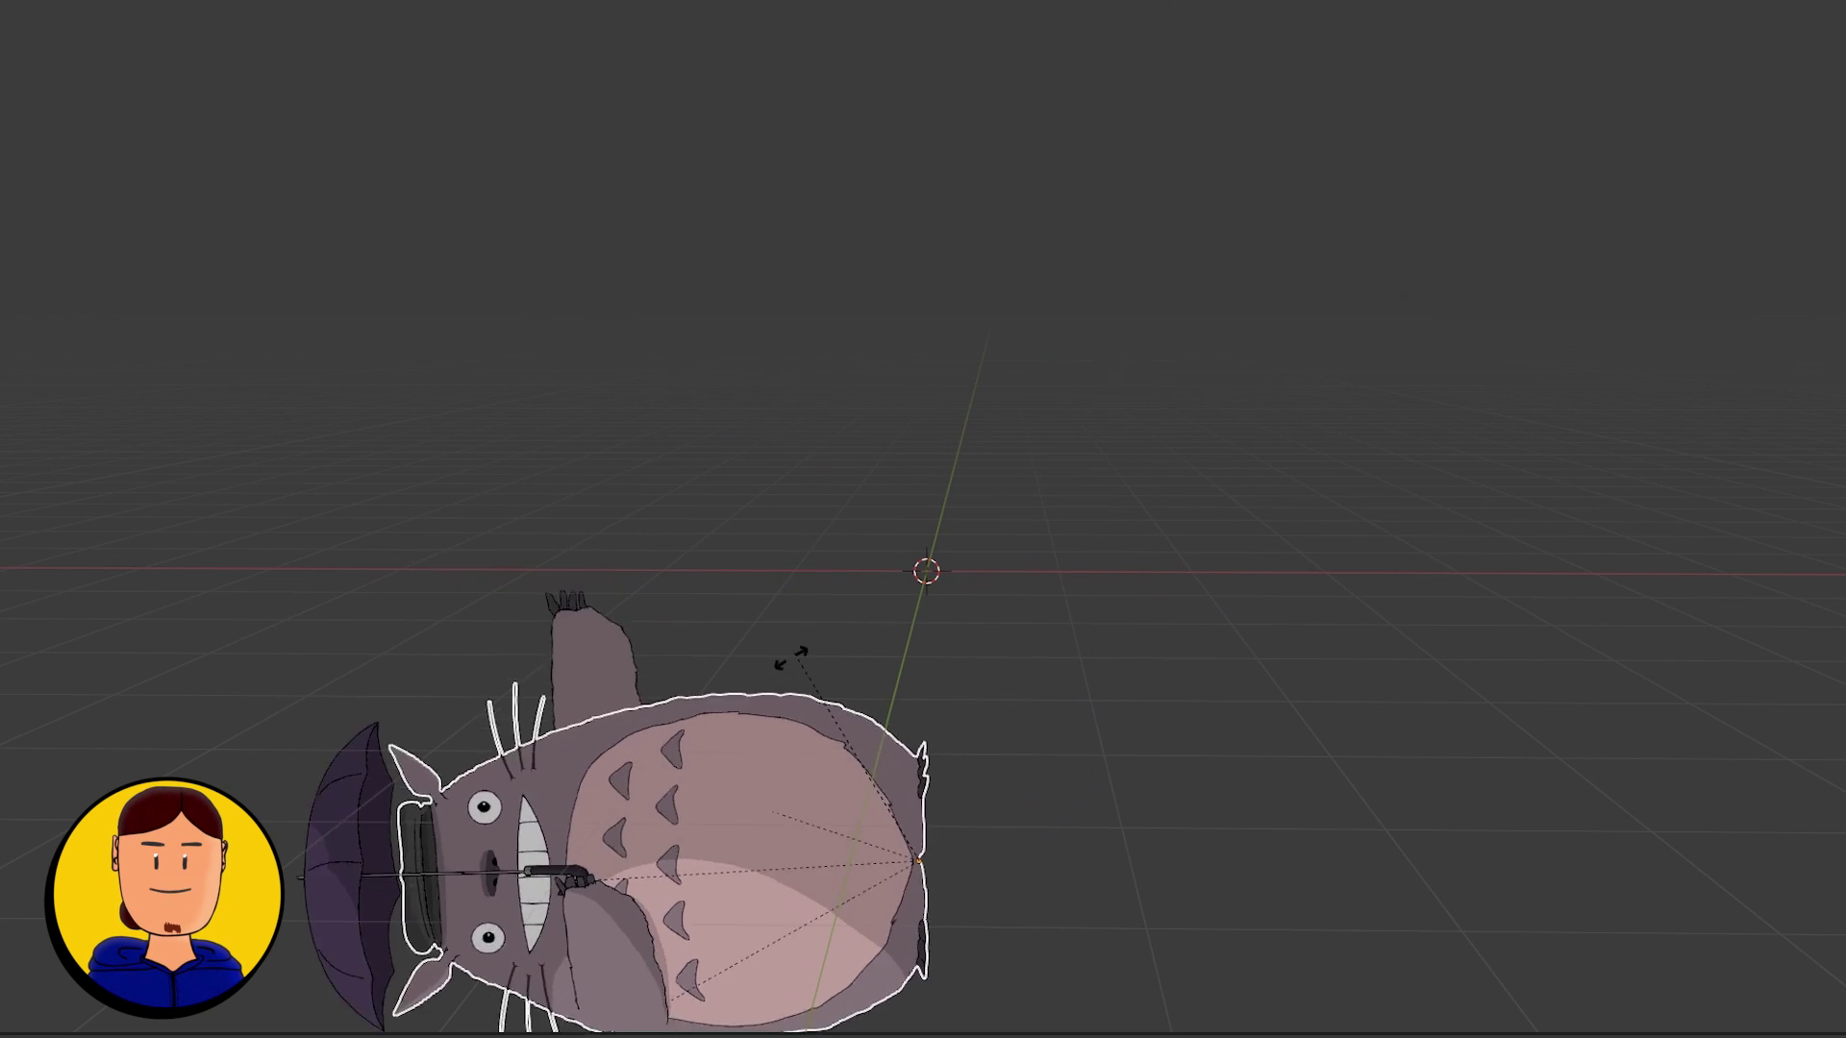
{"action": "key", "text": "Escape"}
{"action": "key", "text": "space"}
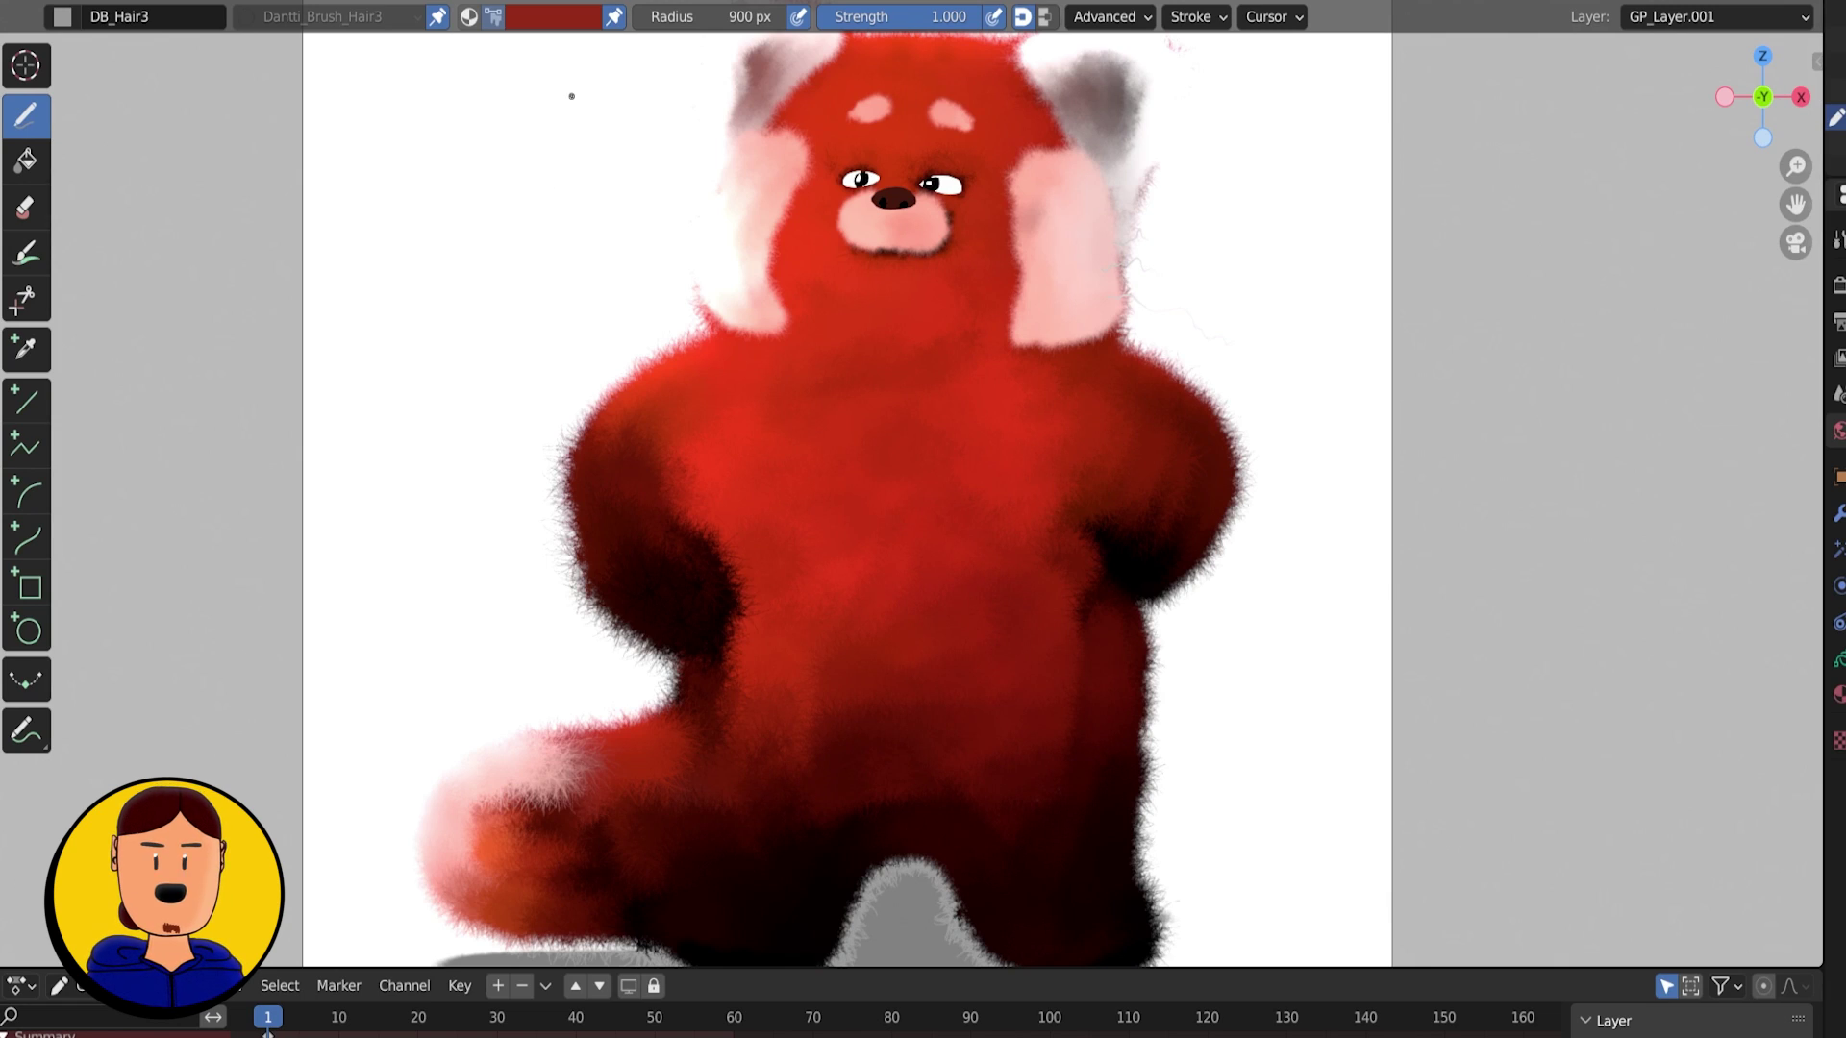
{"action": "left_click_drag", "start_coordinate": [571, 96], "coordinate": [532, 130]}
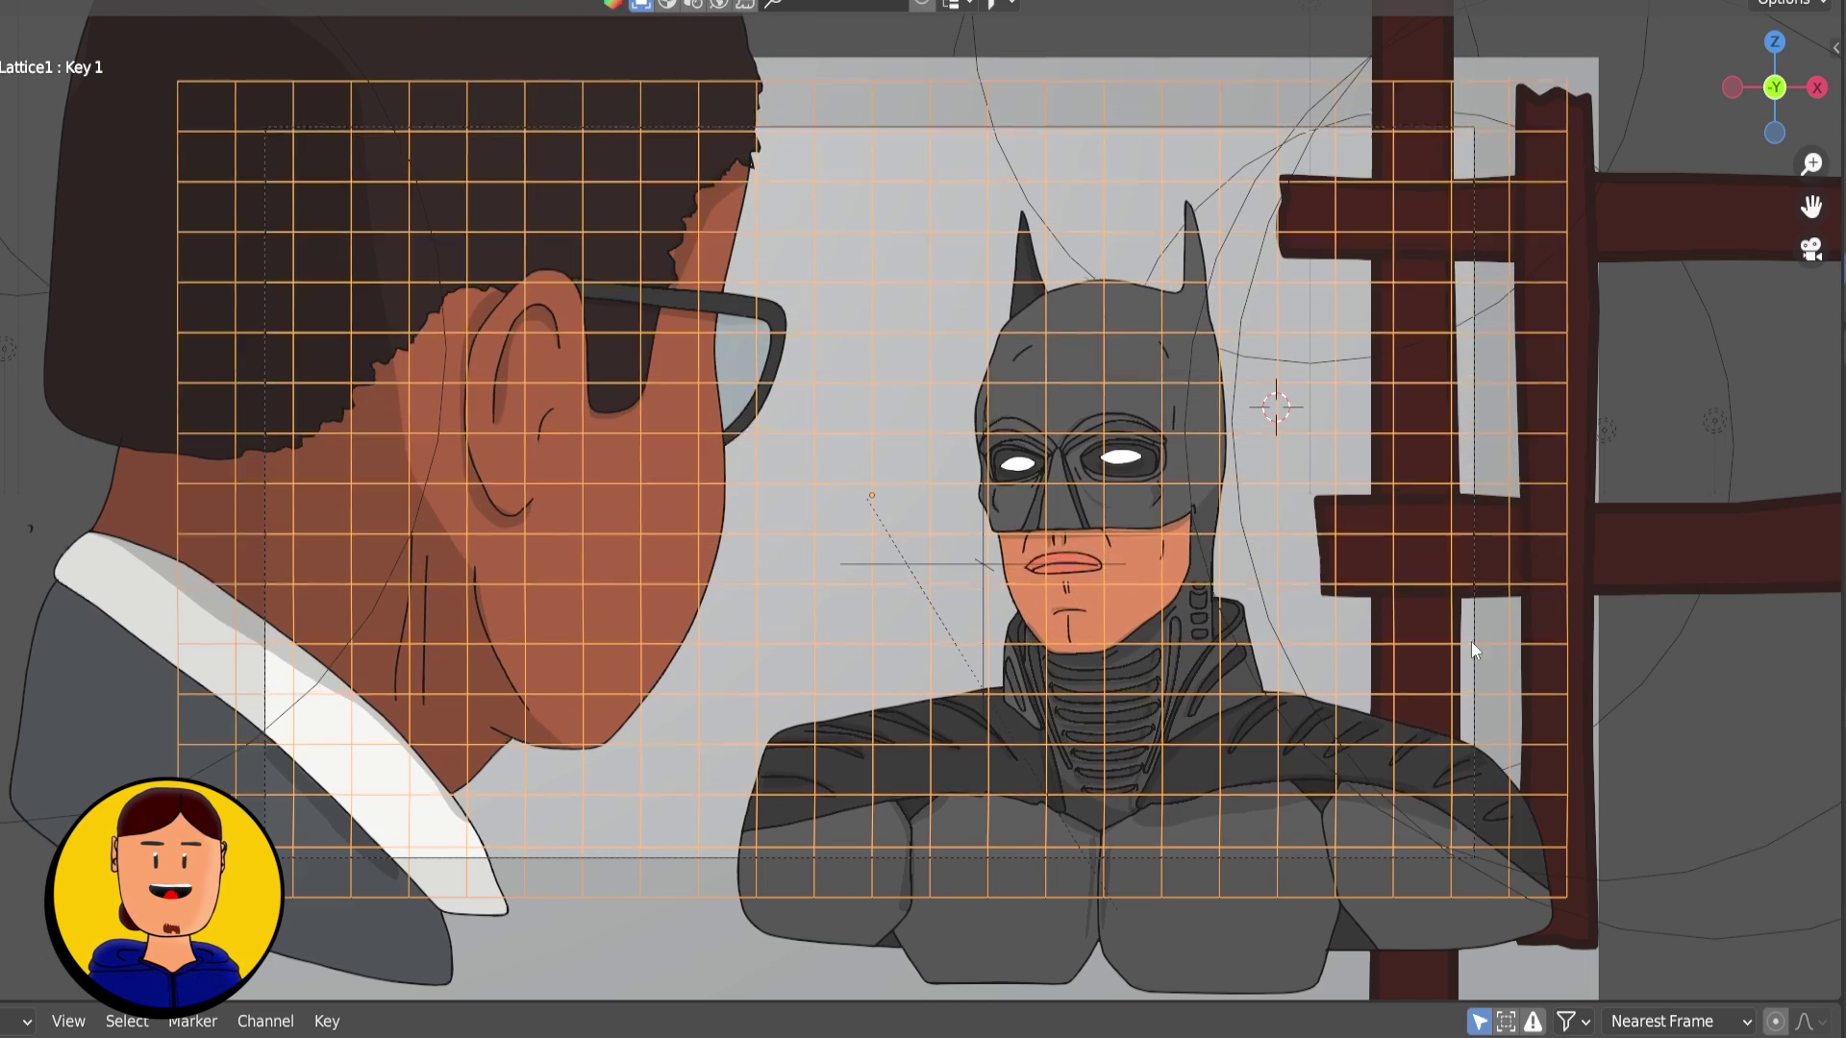
Hide the viewport overlays with Shift+Alt+Z so the lattice disappears during playback
{"action": "key", "text": "shift+alt+z"}
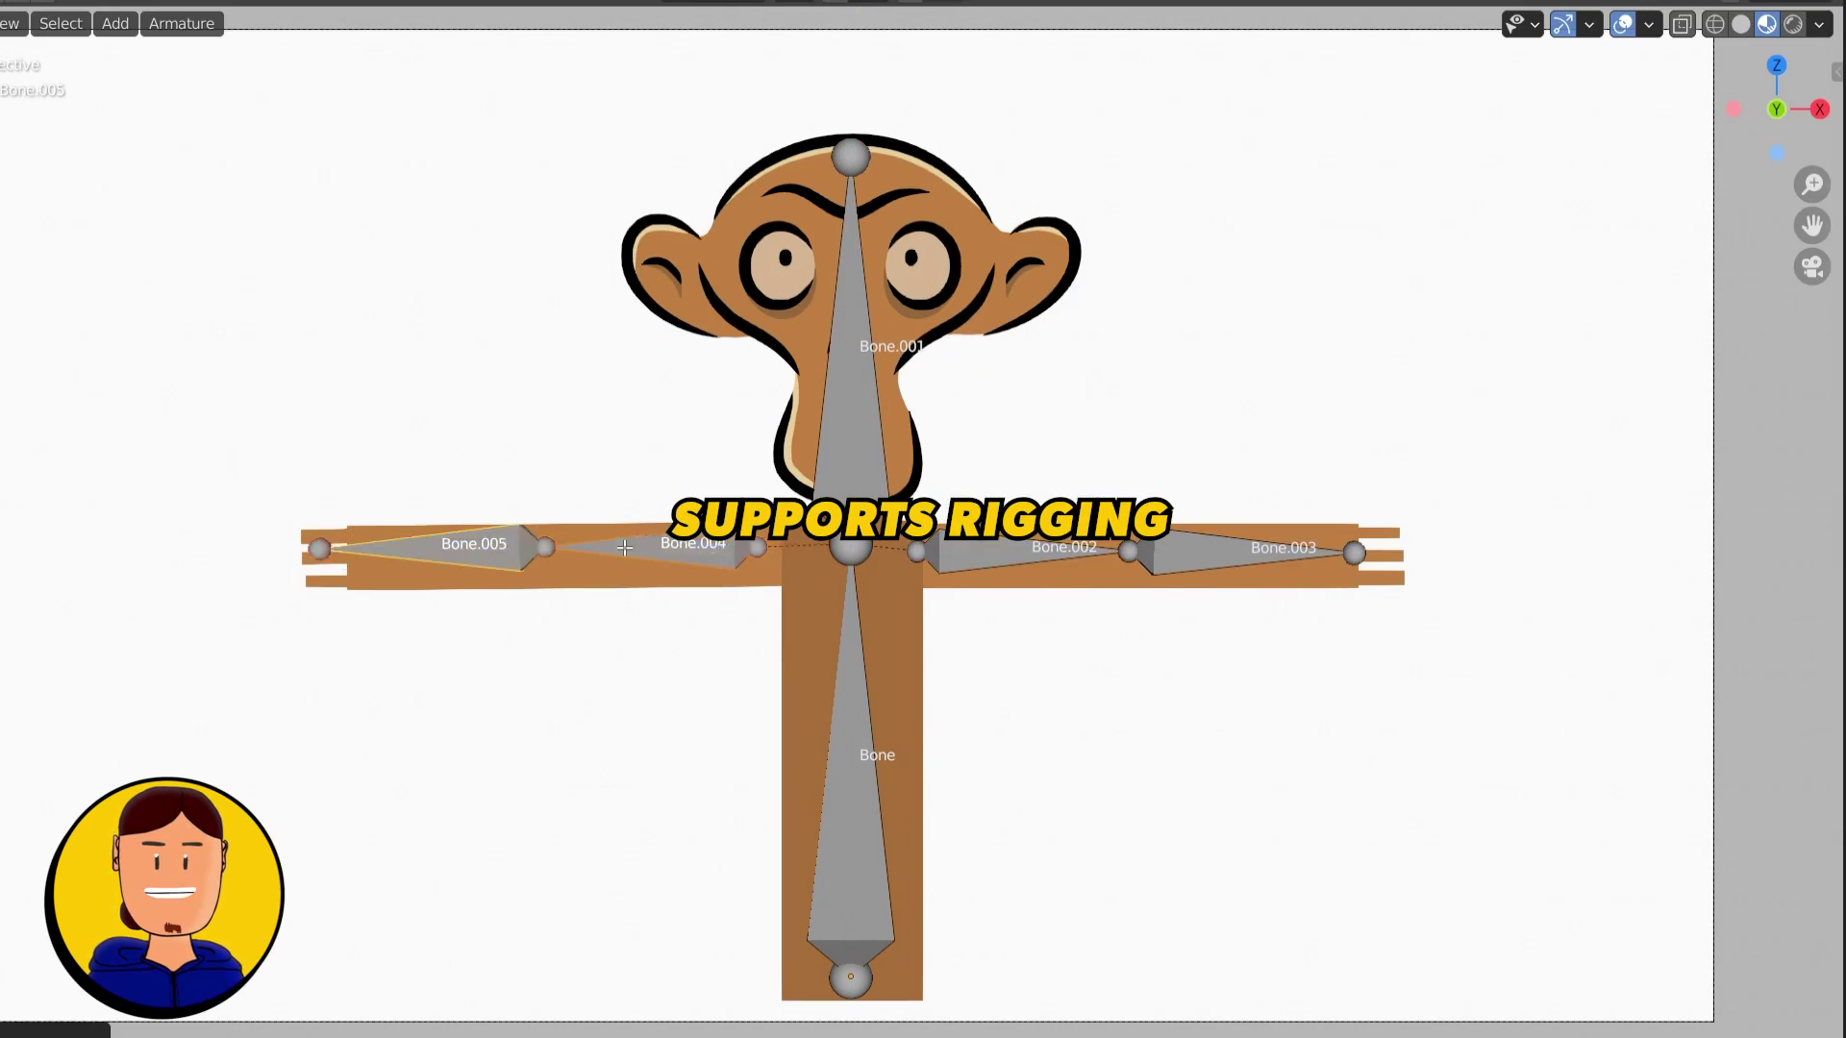
Leave bone Edit Mode, then split the sound strip with K and slide its right part later
{"action": "key", "text": "Tab"}
{"action": "key", "text": "ctrl+Tab"}
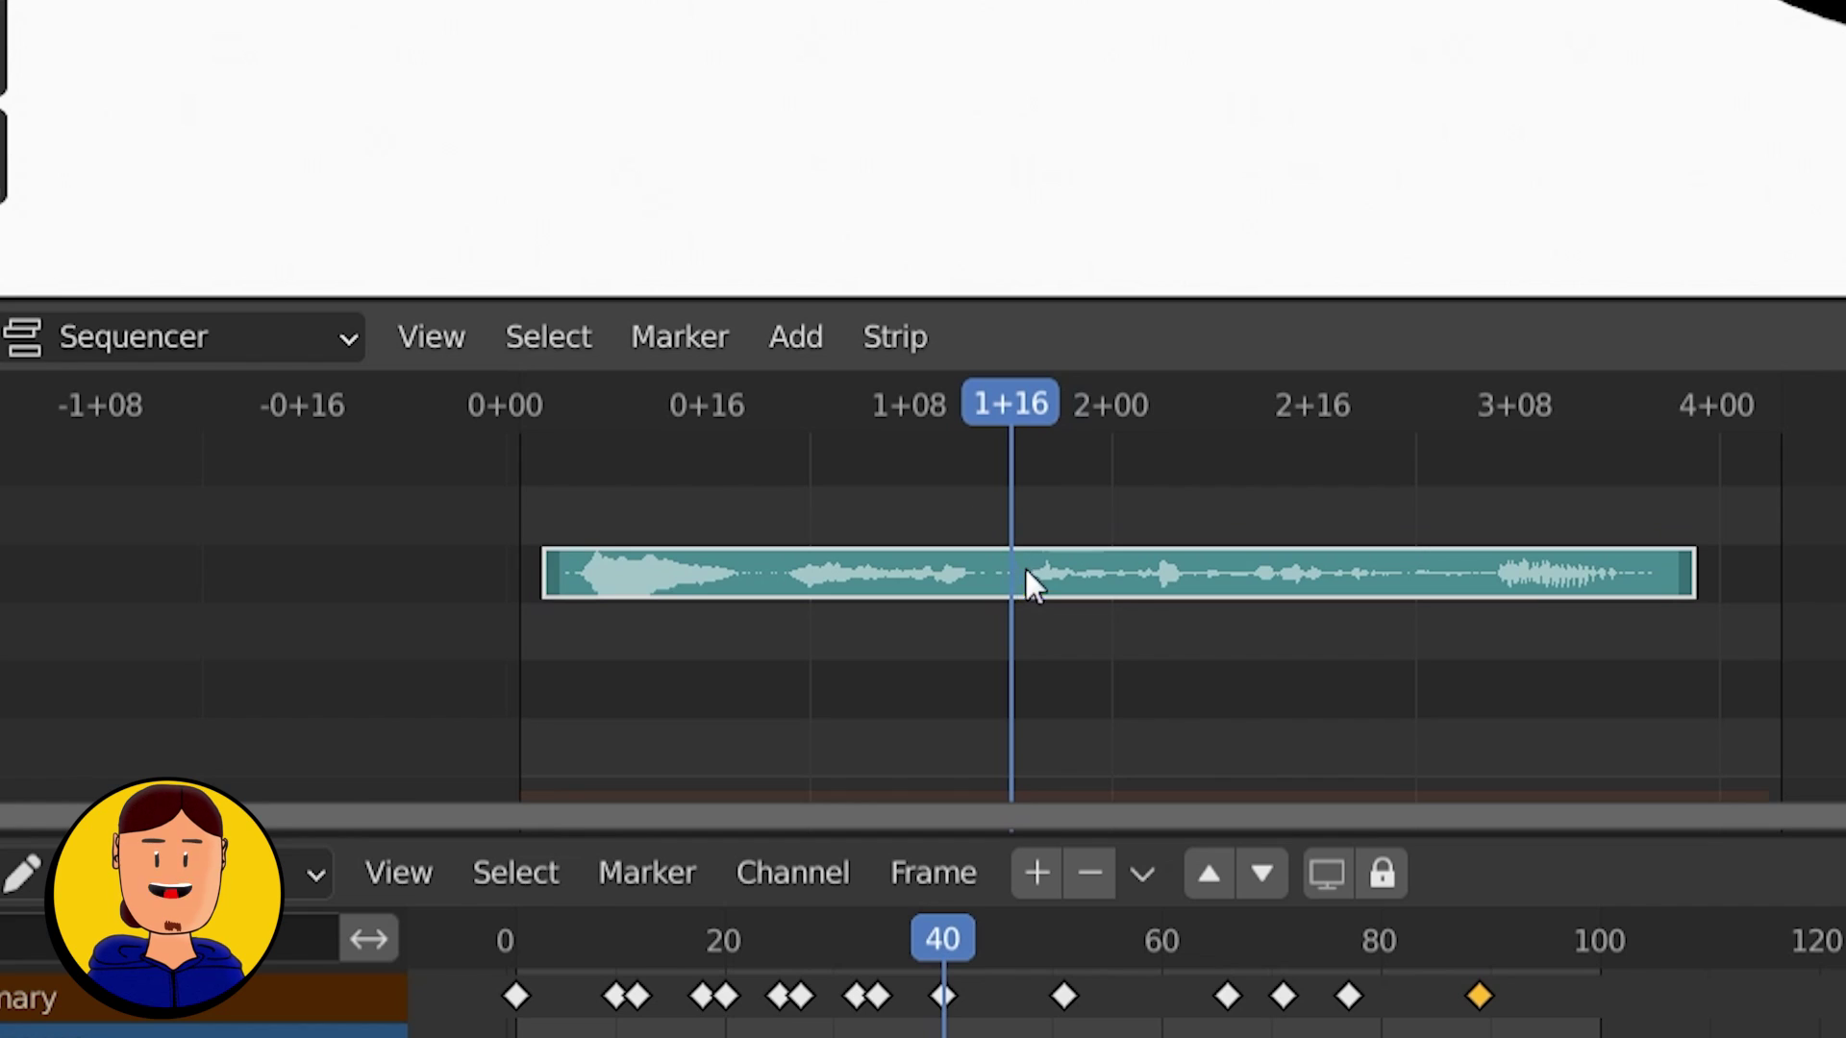
{"action": "key", "text": "k"}
{"action": "key", "text": "g"}
{"action": "left_click", "coordinate": [1164, 580]}
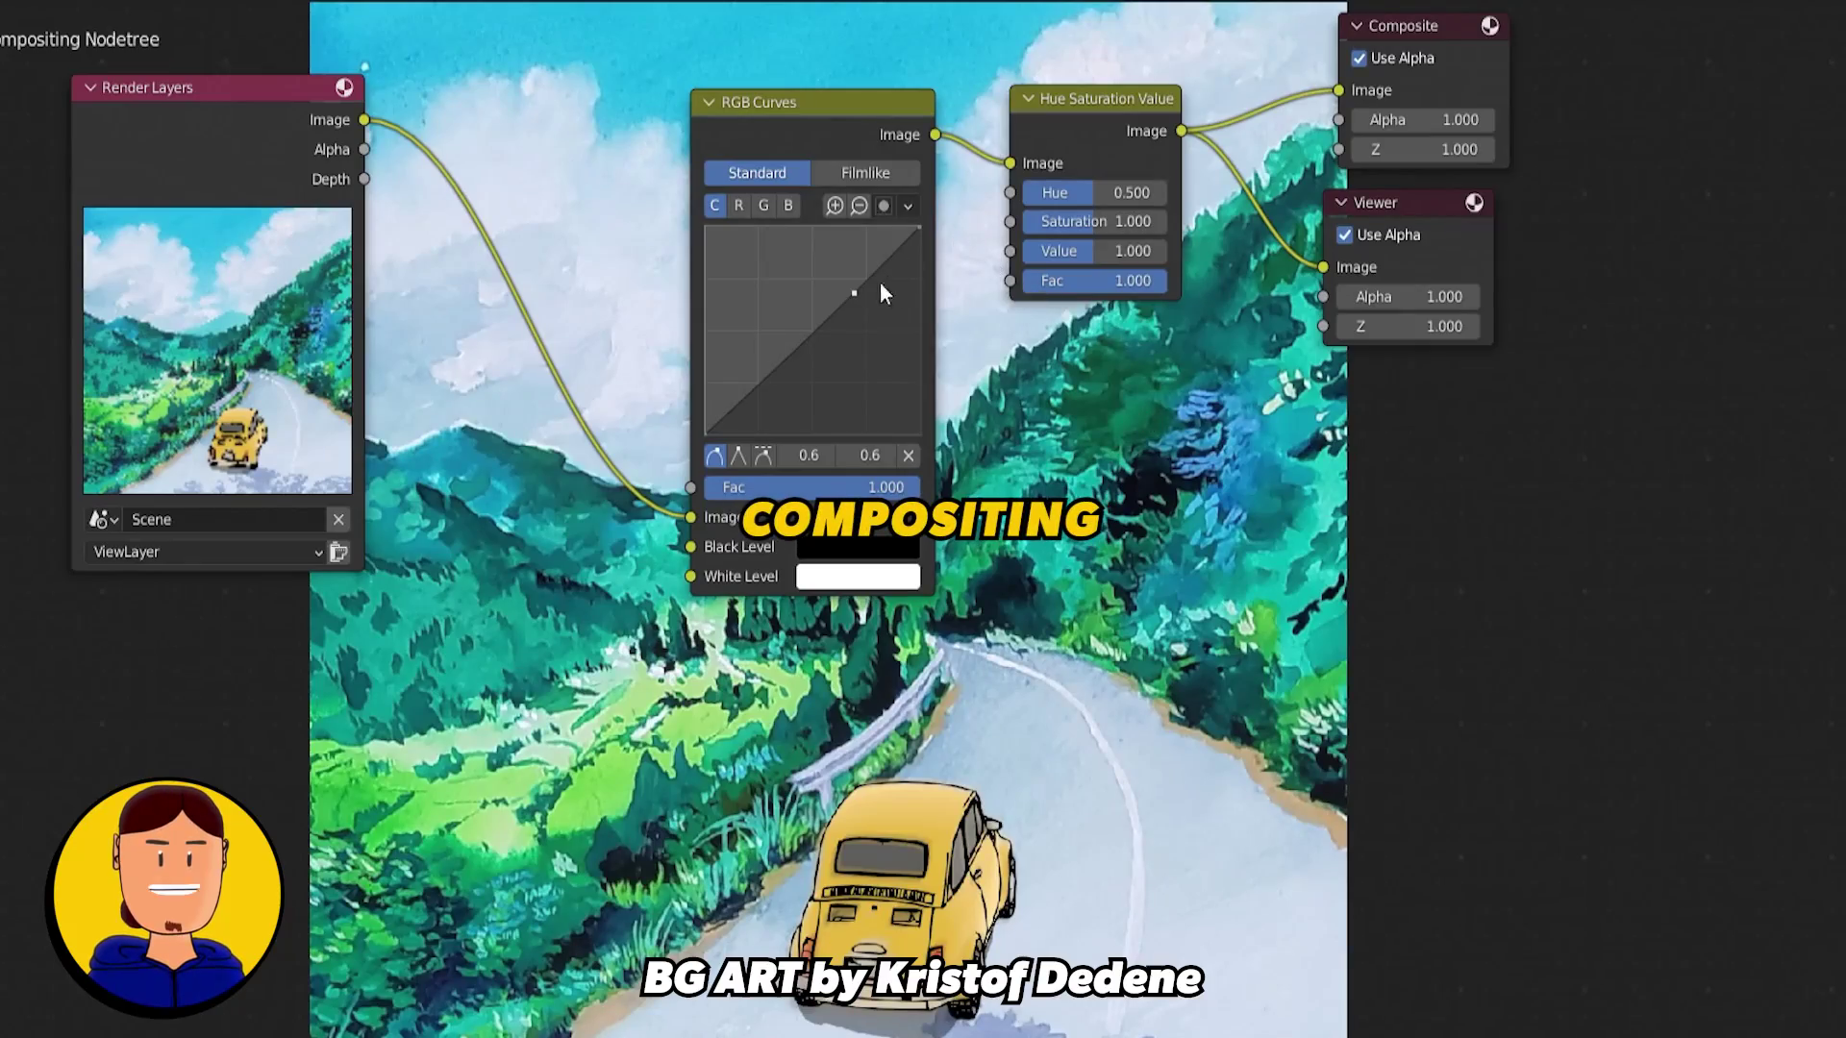
Brighten the image with RGB Curves, shift its Hue, and set the output container to MPEG-4
{"action": "left_click_drag", "start_coordinate": [869, 289], "coordinate": [829, 292]}
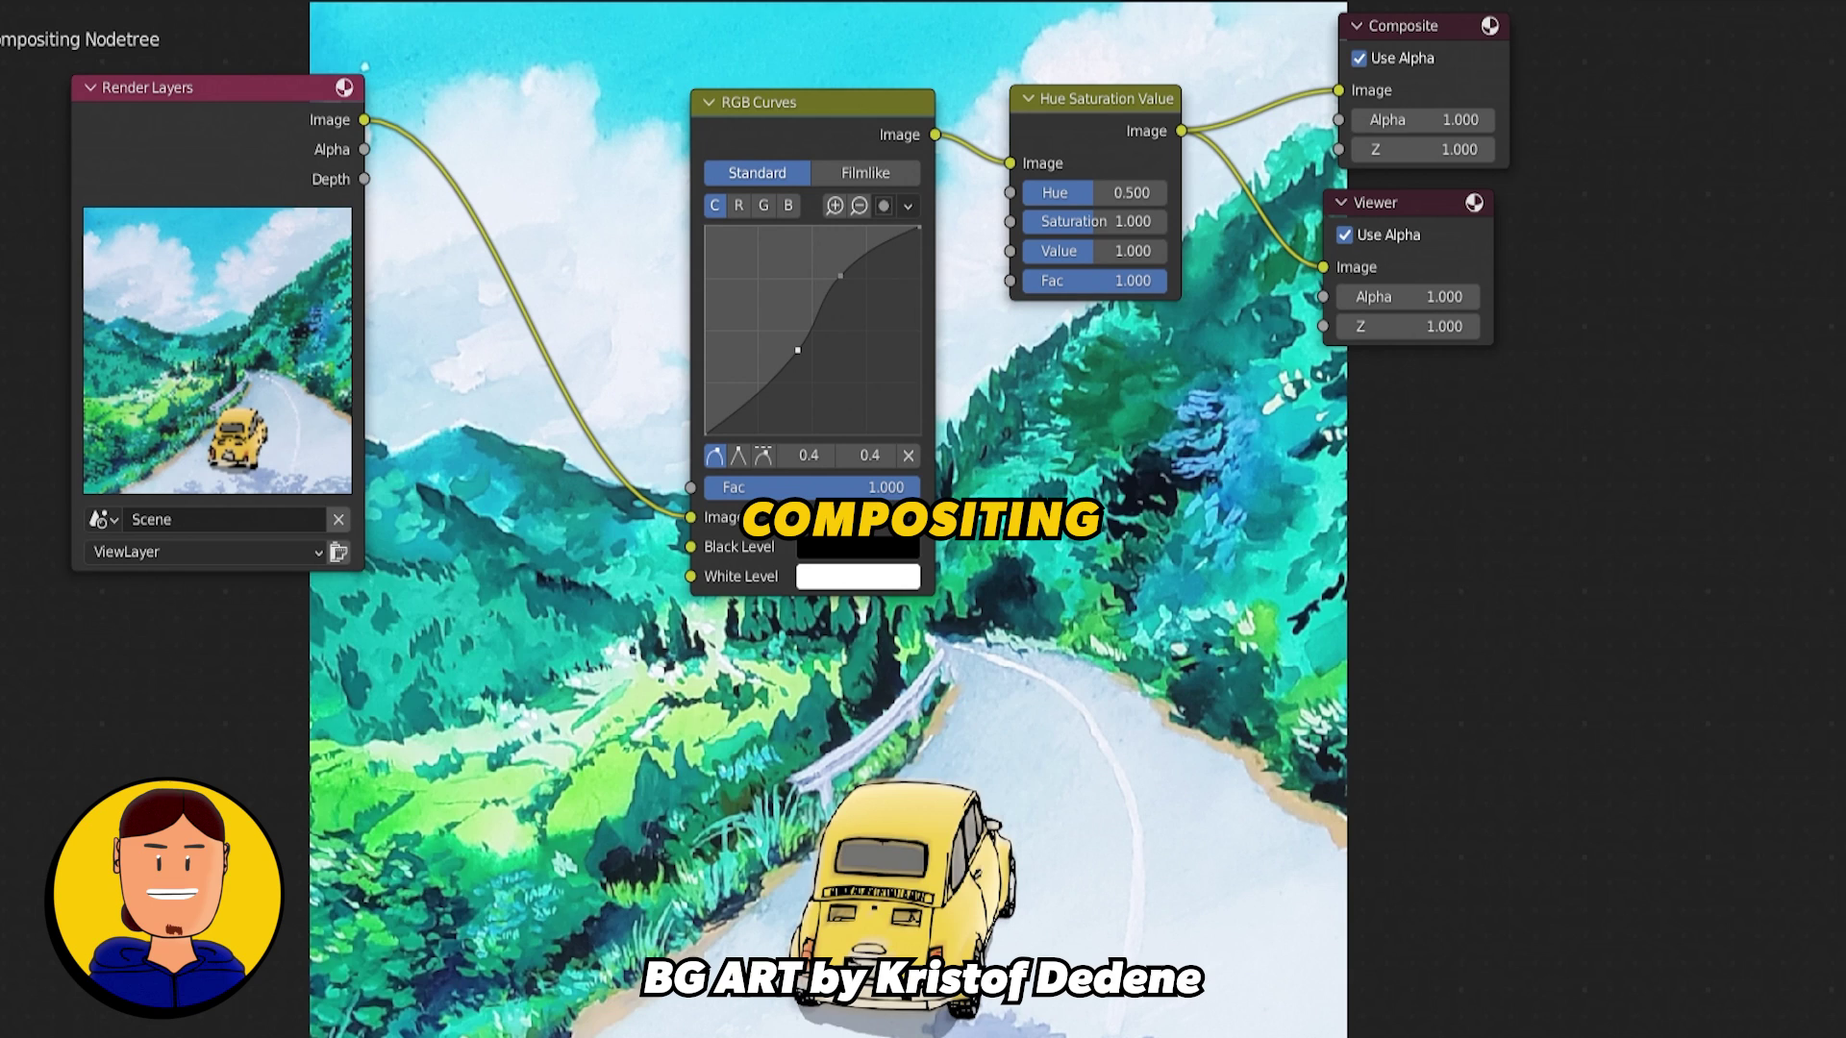
{"action": "left_click_drag", "start_coordinate": [1094, 192], "coordinate": [1022, 192]}
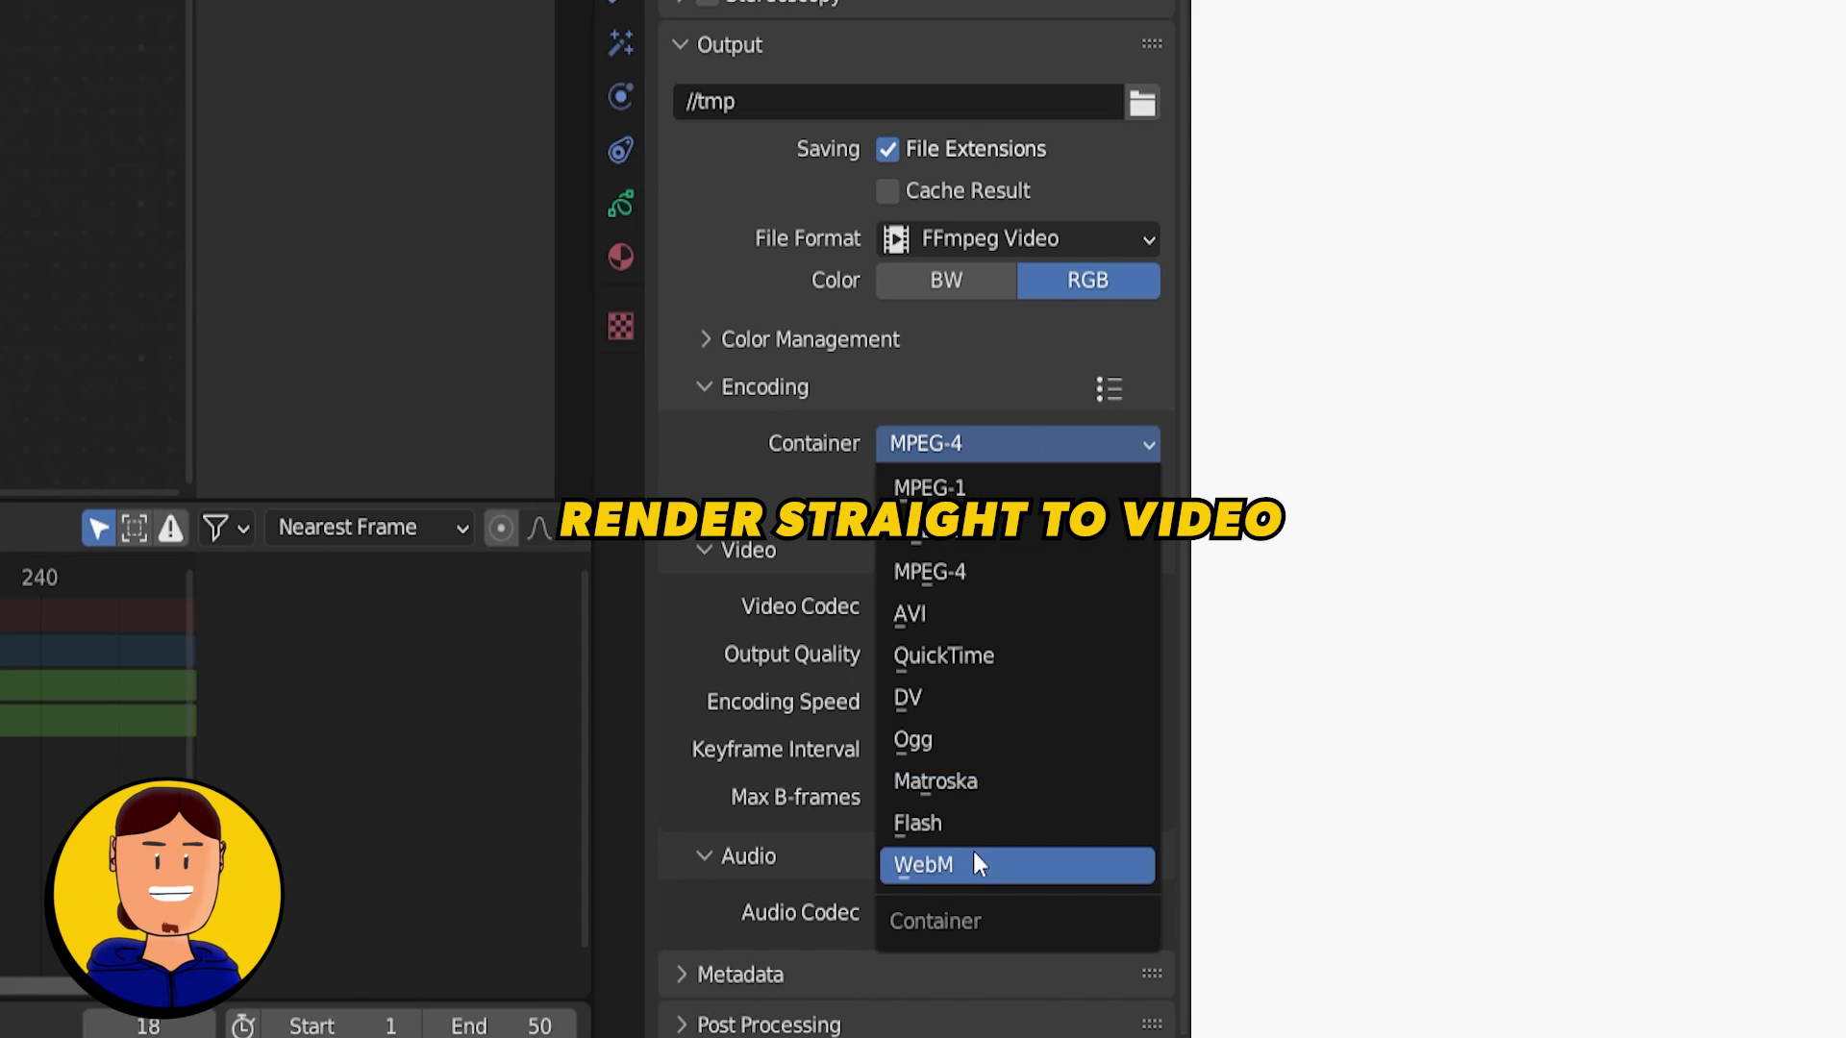
{"action": "left_click", "coordinate": [991, 569]}
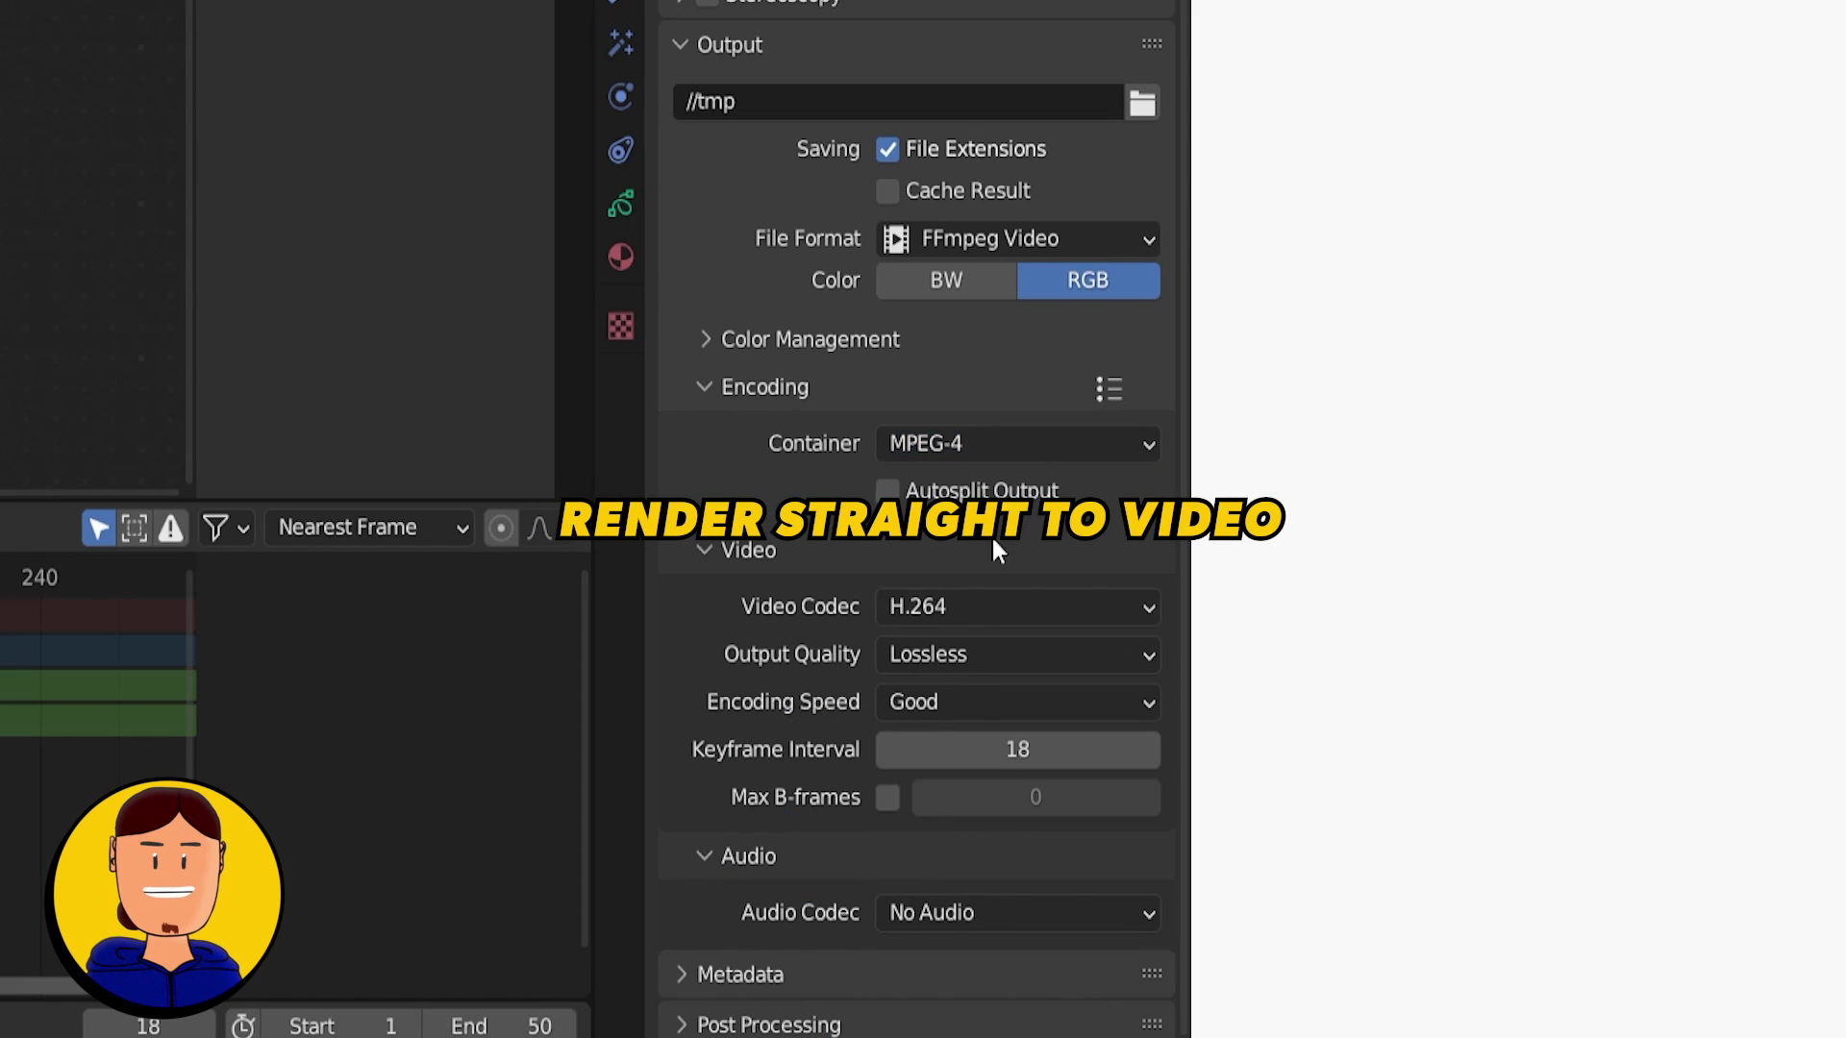
{"action": "left_click", "coordinate": [989, 660]}
{"action": "left_click", "coordinate": [989, 655]}
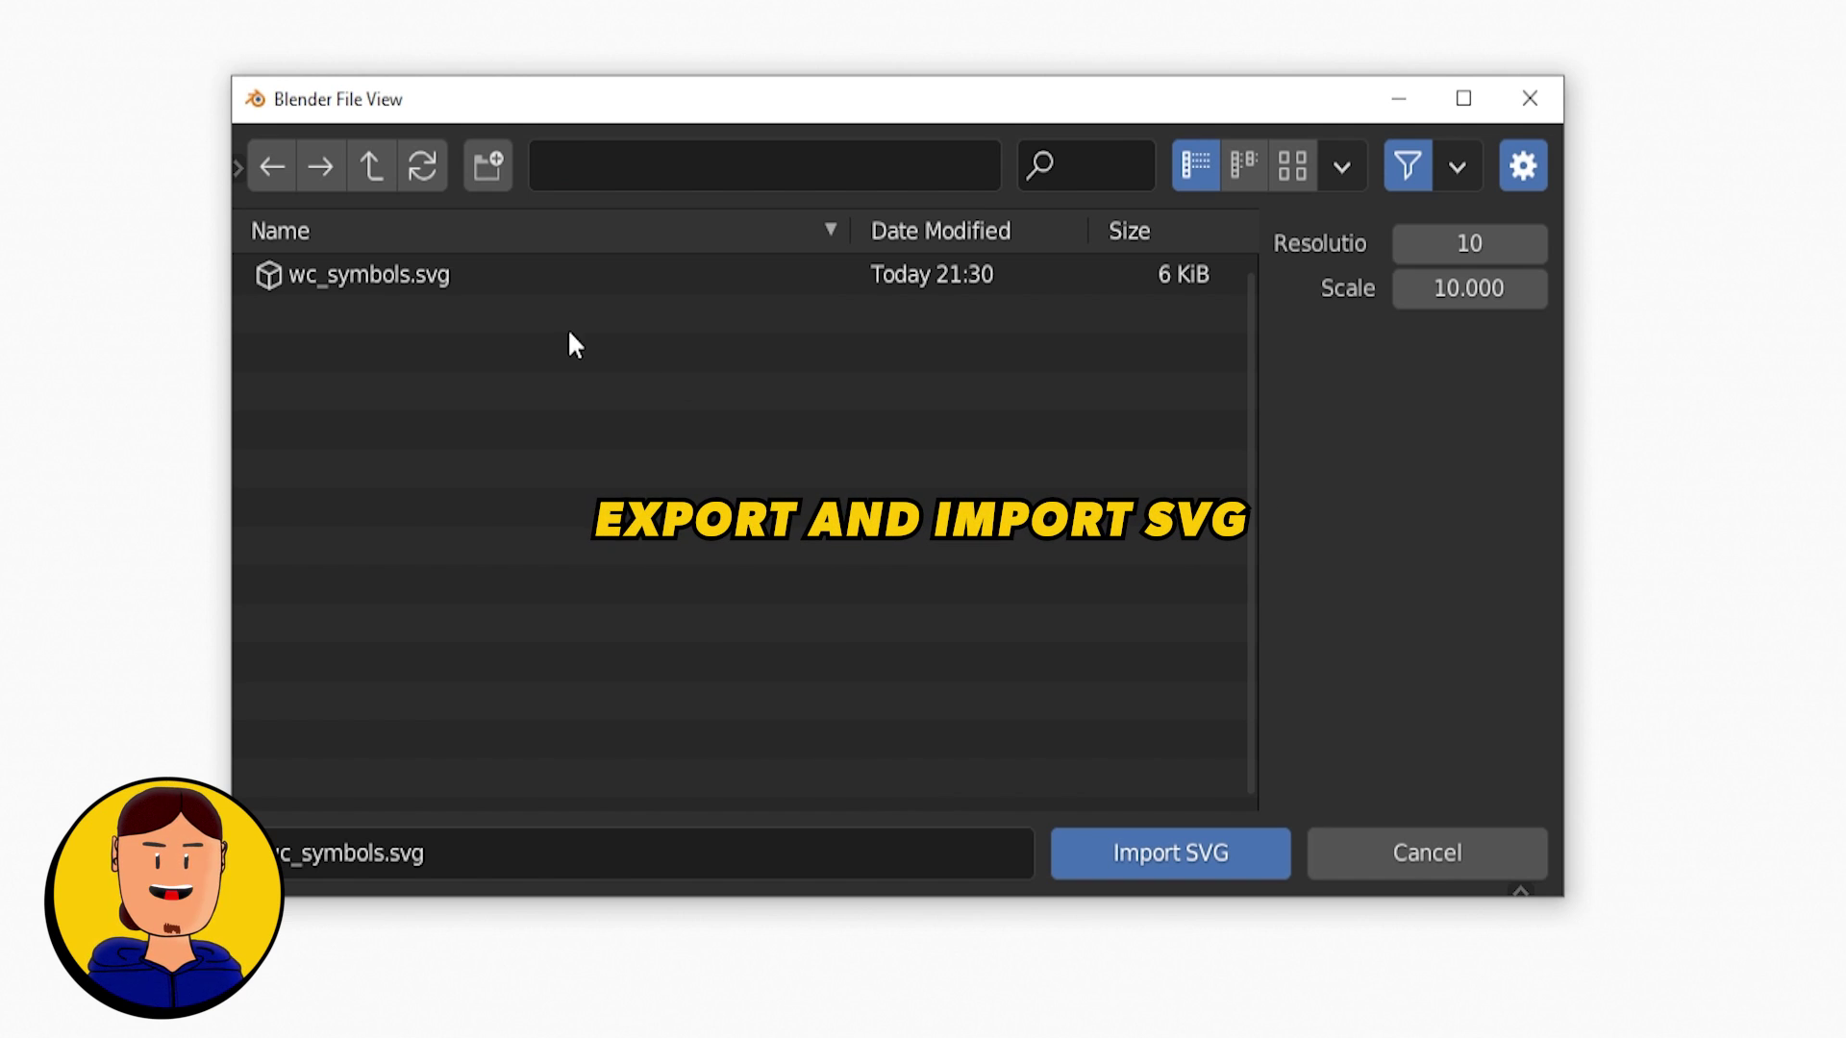